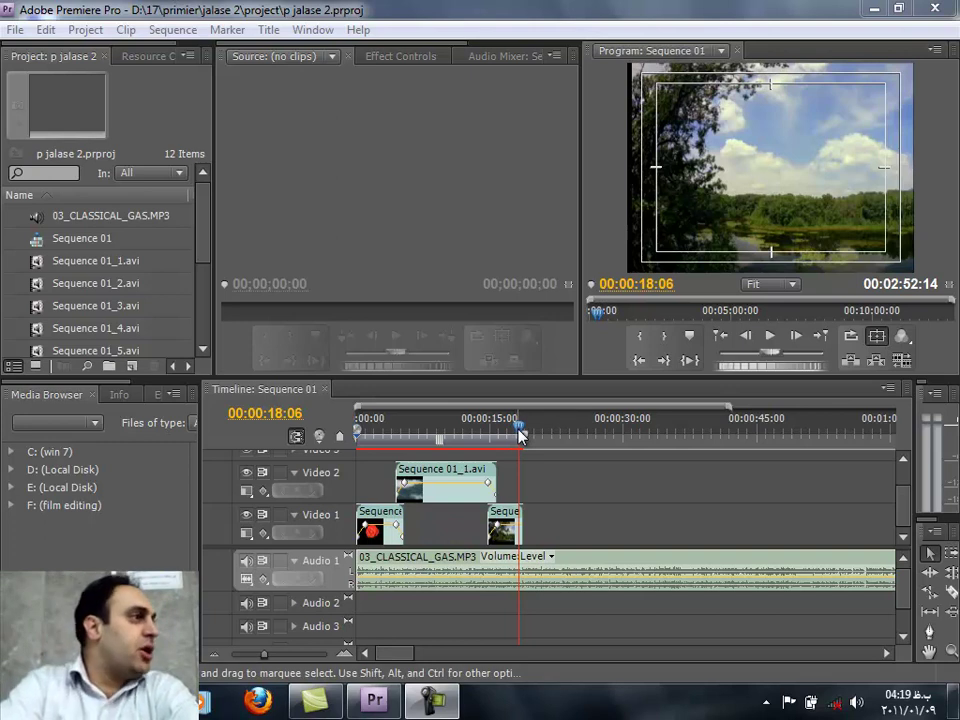
Scrub through the rose footage at the start of Sequence 01 and play a few seconds.
{"action": "left_click", "coordinate": [390, 430]}
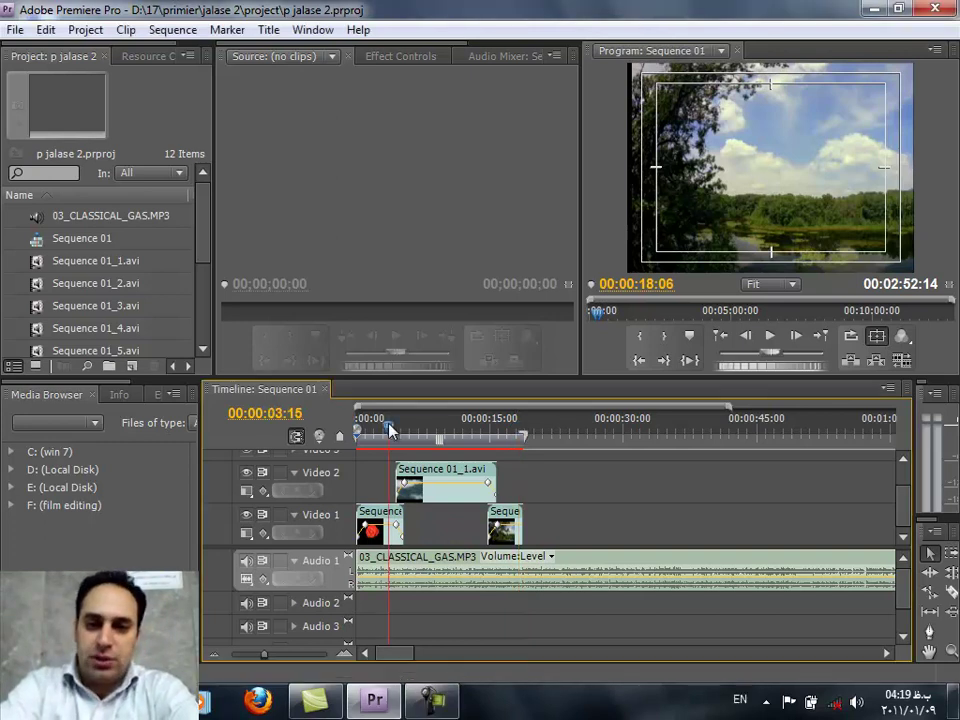
{"action": "left_click_drag", "start_coordinate": [390, 430], "coordinate": [393, 430]}
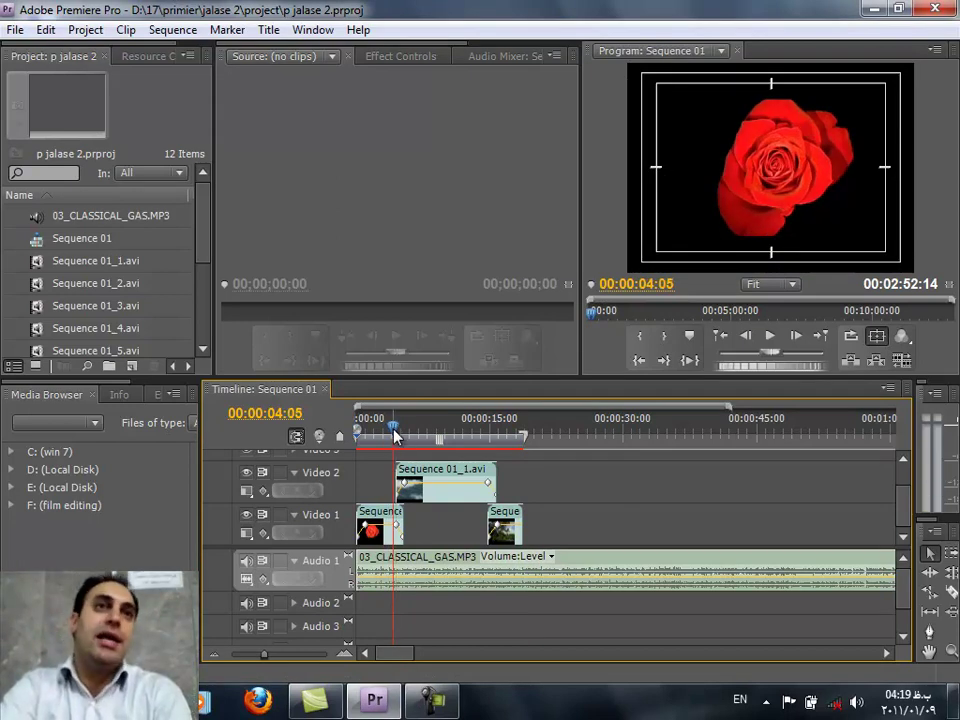
{"action": "left_click_drag", "start_coordinate": [395, 432], "coordinate": [391, 433]}
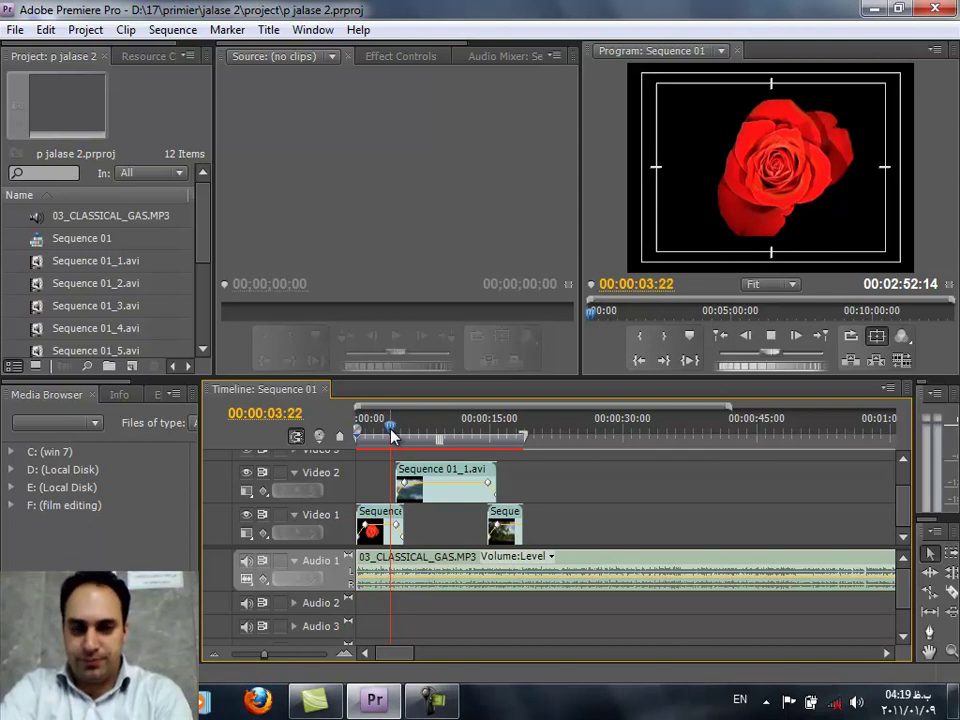
{"action": "key", "text": "space"}
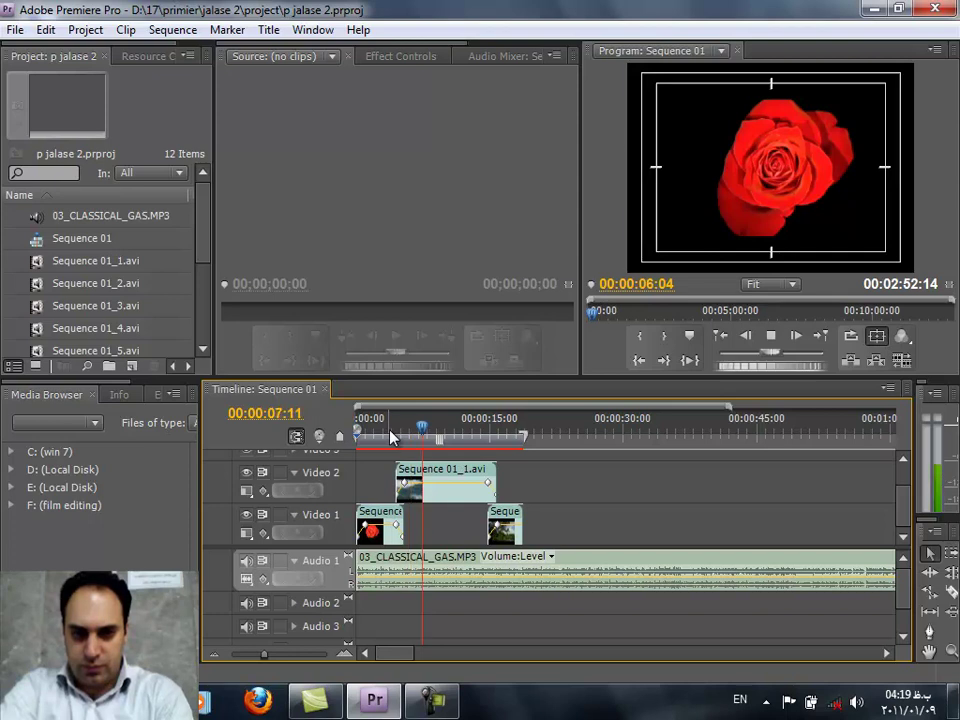
{"action": "key", "text": "space"}
Preview into the dolphin footage, stopping at 00:00:10:11, then render the sequence's video previews.
{"action": "mouse_move", "coordinate": [391, 435]}
{"action": "left_mouse_down"}
{"action": "mouse_move", "coordinate": [465, 430]}
{"action": "mouse_move", "coordinate": [401, 430]}
{"action": "left_mouse_up"}
{"action": "key", "text": "space"}
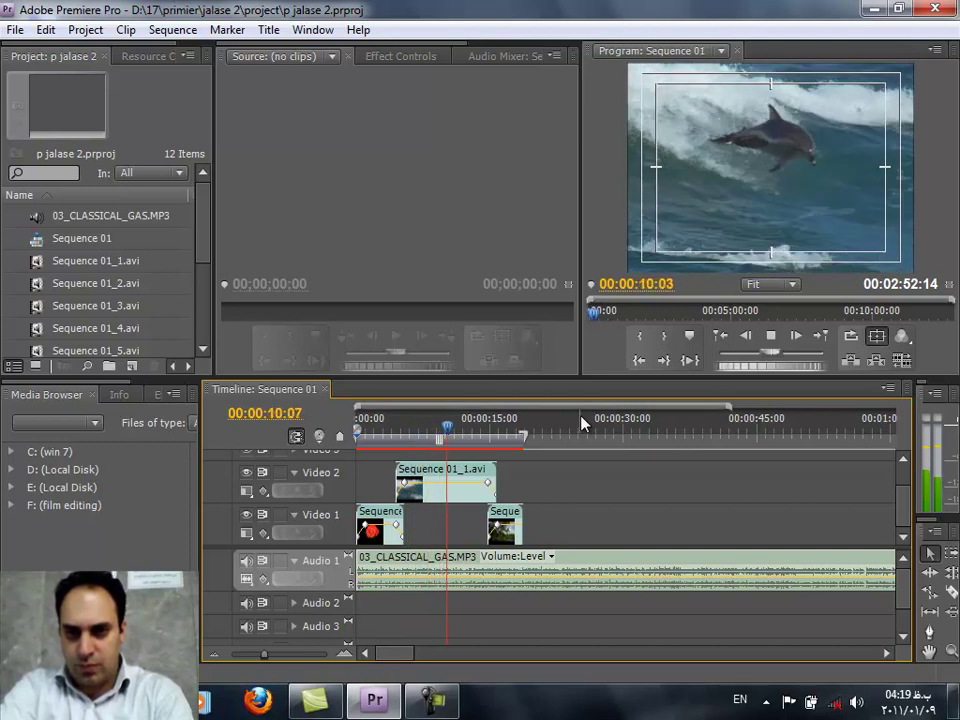
{"action": "key", "text": "space"}
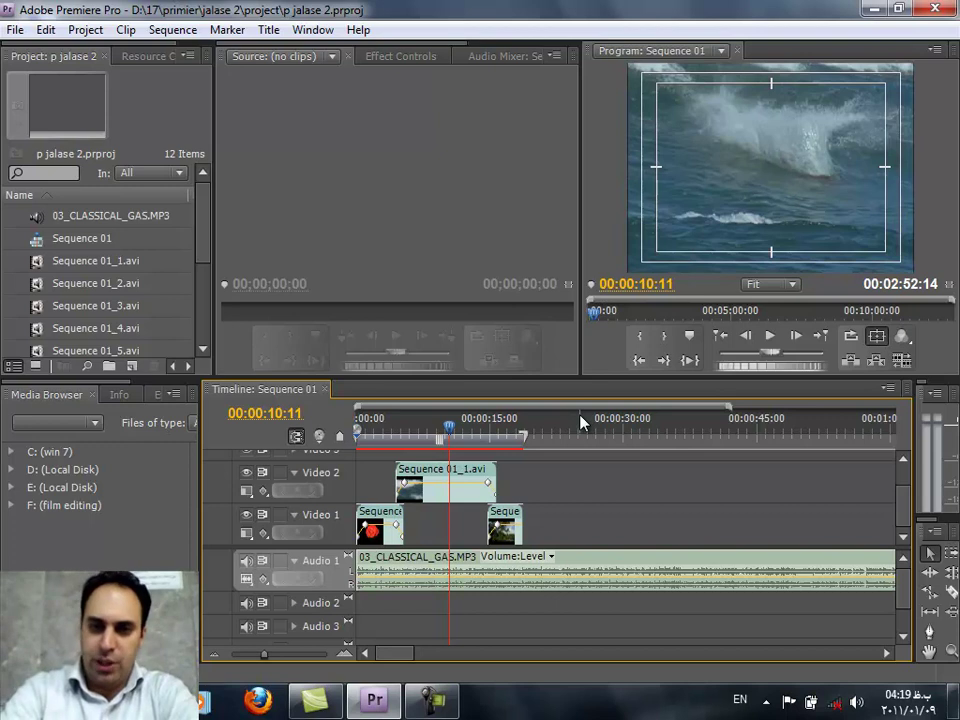
{"action": "key", "text": "Return"}
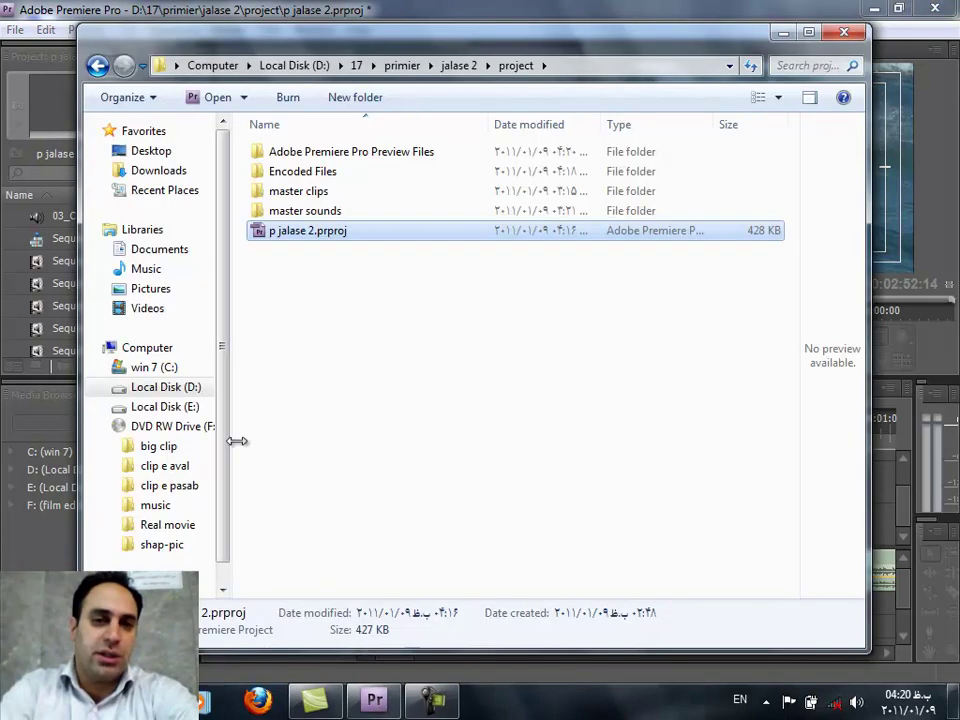
Inspect the Preview Files and Encoded Files folders and the project files, then return to Premiere Pro.
{"action": "left_click", "coordinate": [311, 152]}
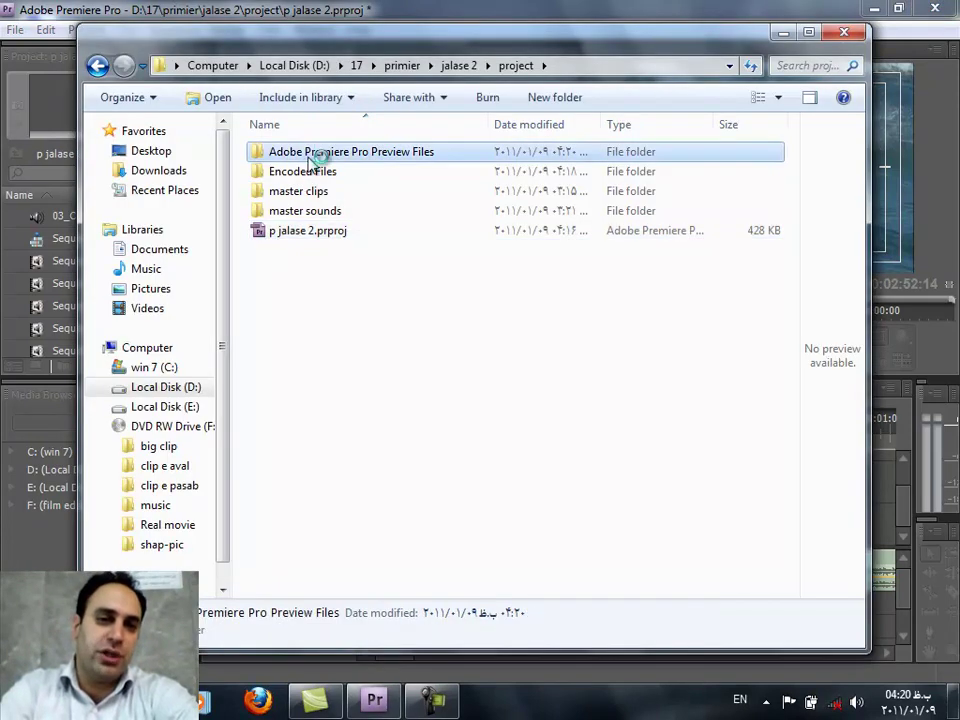
{"action": "left_click", "coordinate": [312, 174]}
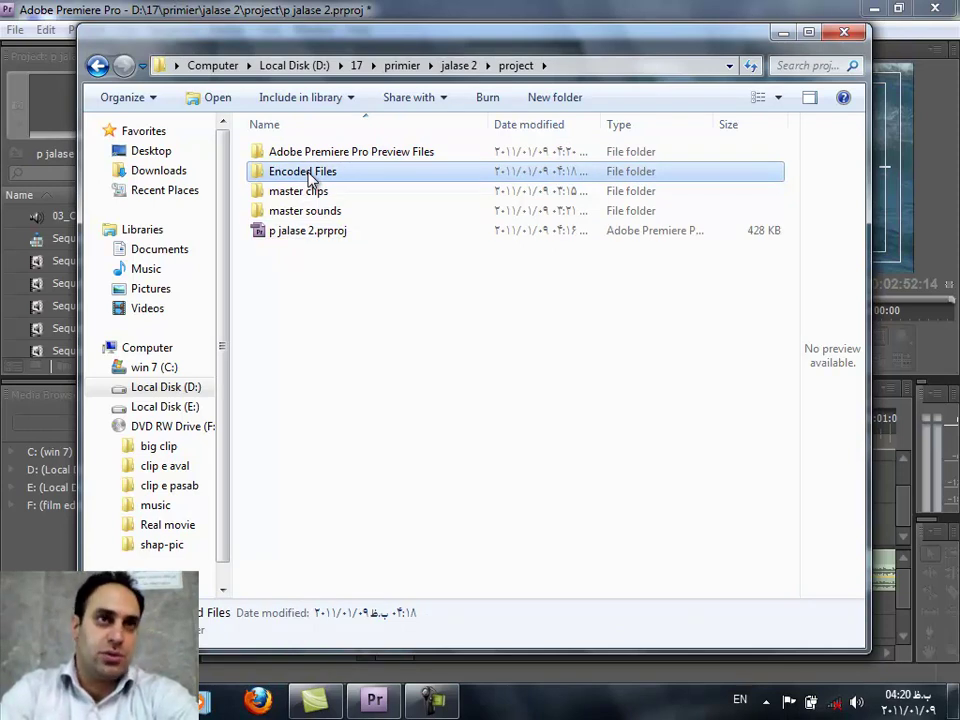
{"action": "left_click_drag", "start_coordinate": [311, 299], "coordinate": [273, 199]}
{"action": "left_click", "coordinate": [660, 6]}
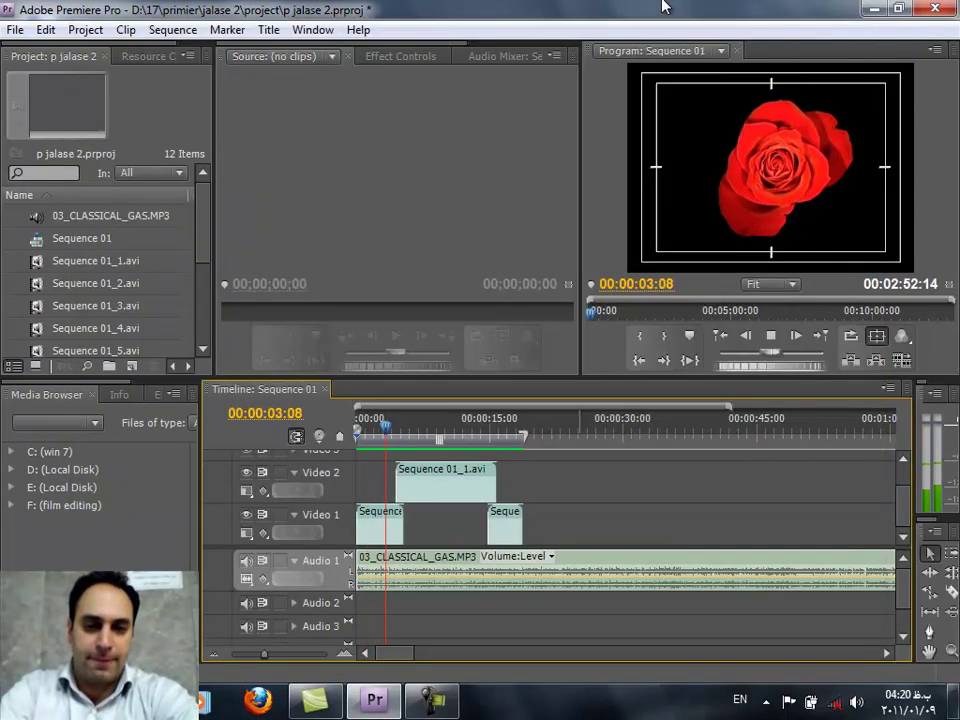
Play the rendered timeline to 00:00:12:16 and select the dolphin clip on Video 2.
{"action": "key", "text": "space"}
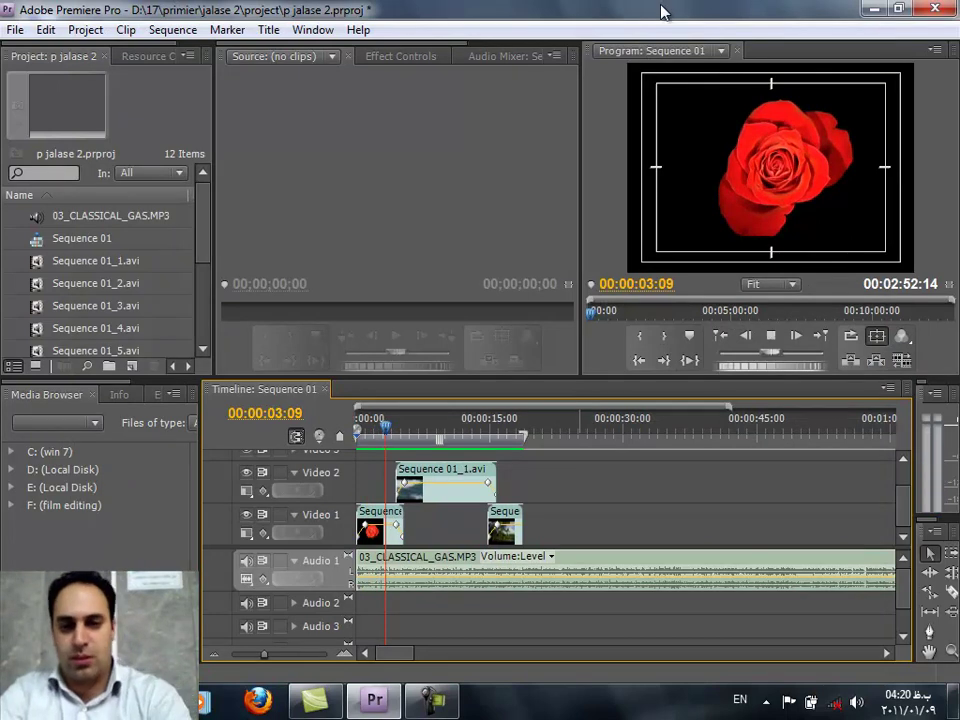
{"action": "key", "text": "space"}
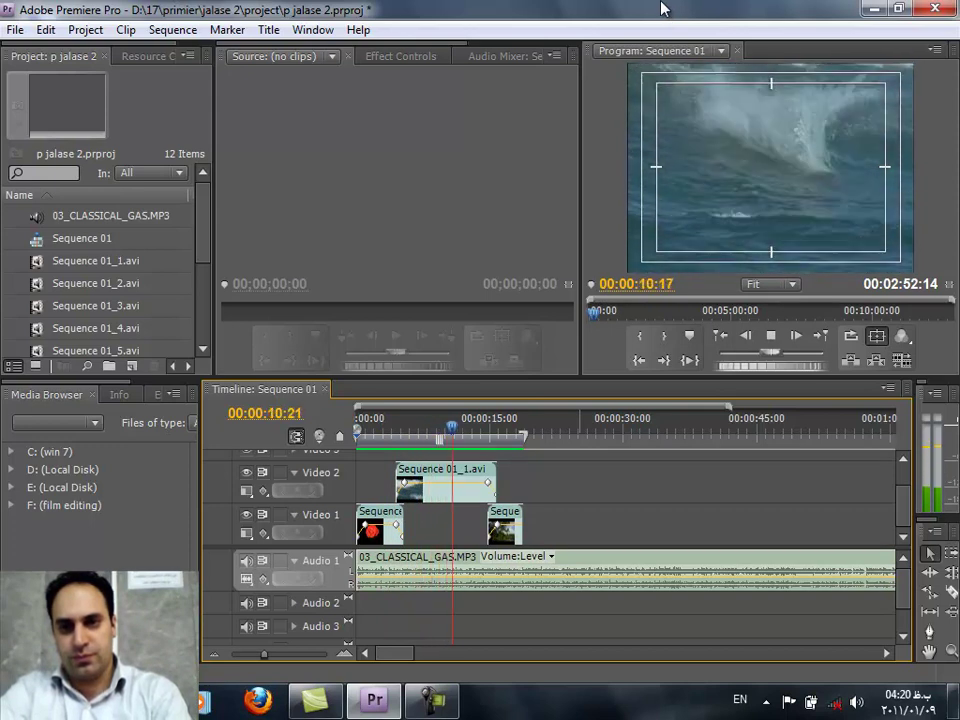
{"action": "key", "text": "space"}
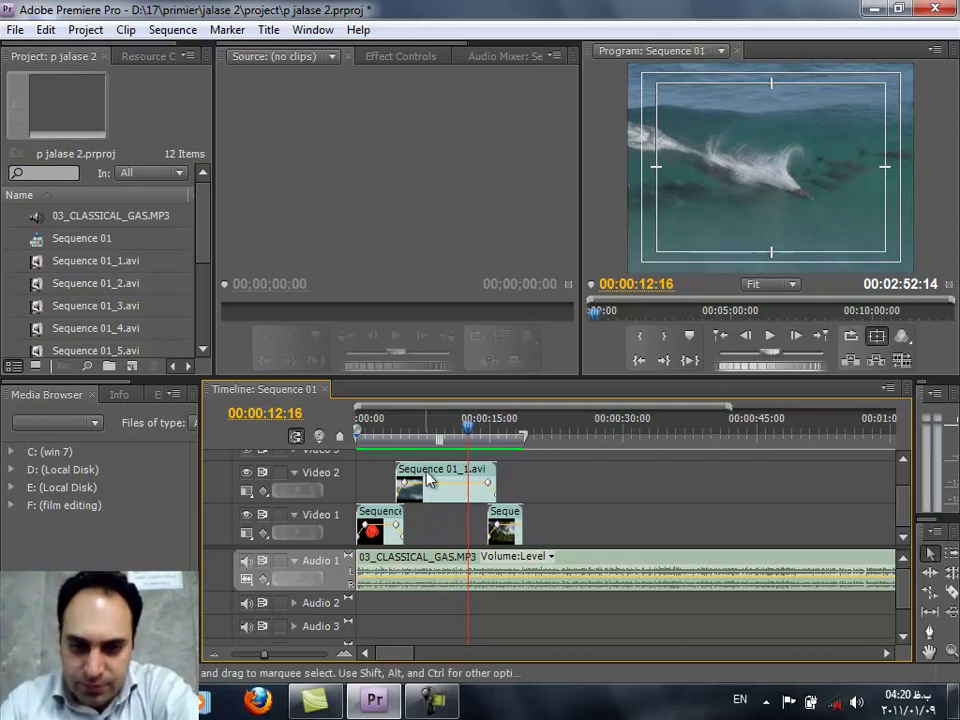
{"action": "left_click", "coordinate": [428, 479]}
Set Sequence 01_1.avi on Video 2 to 200% speed, shortening it to 00:00:04:11–00:00:10:03.
{"action": "right_click", "coordinate": [428, 478]}
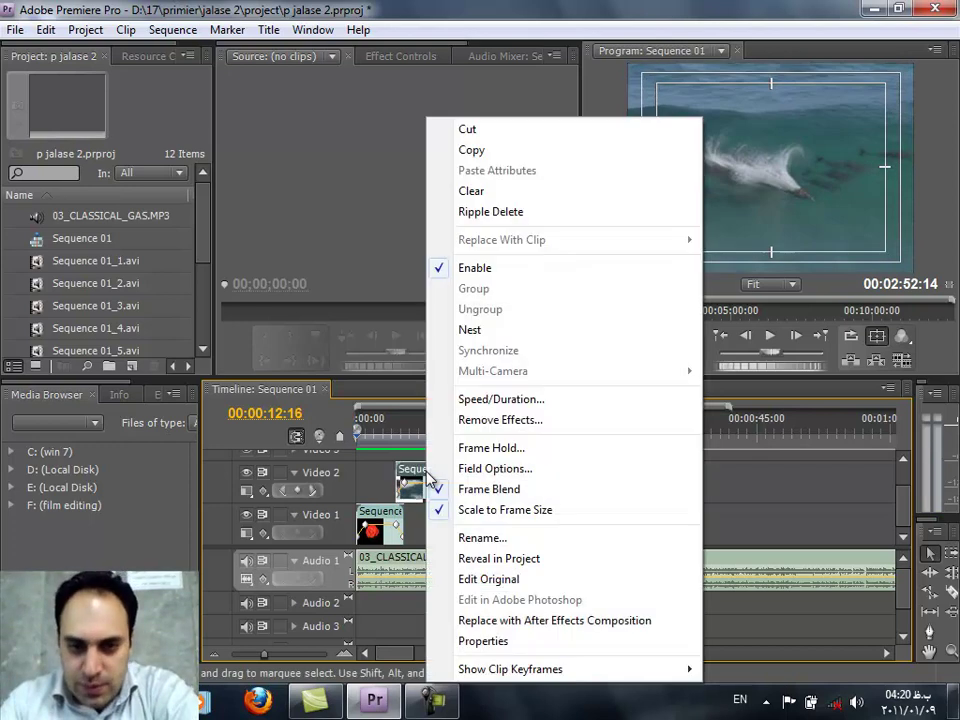
{"action": "left_click", "coordinate": [520, 400]}
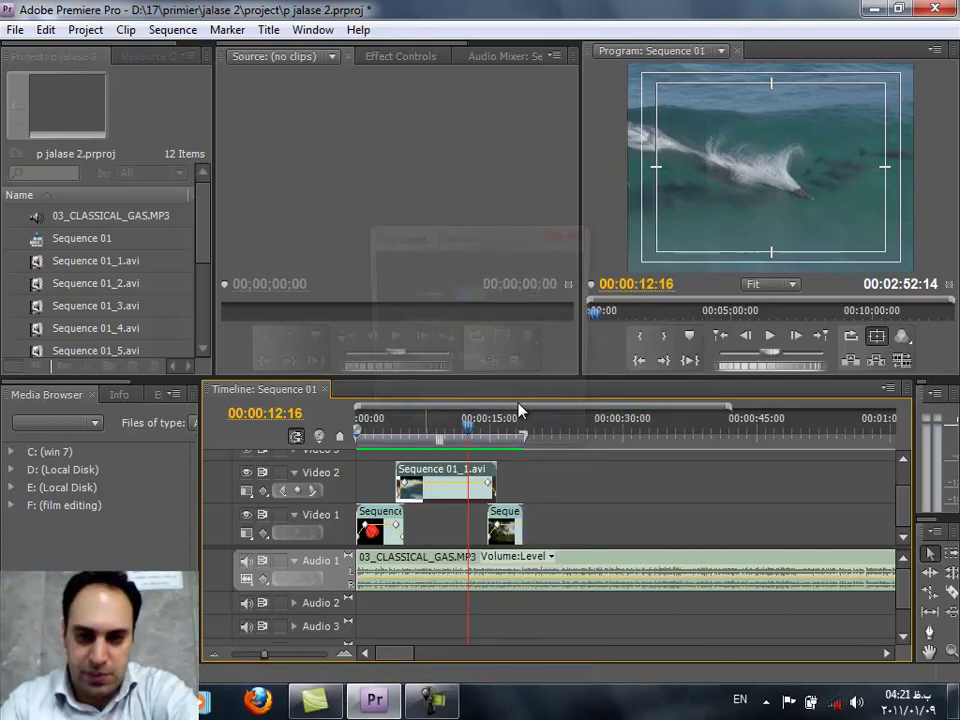
{"action": "mouse_move", "coordinate": [468, 234]}
{"action": "left_mouse_down"}
{"action": "mouse_move", "coordinate": [478, 170]}
{"action": "mouse_move", "coordinate": [450, 87]}
{"action": "left_mouse_up"}
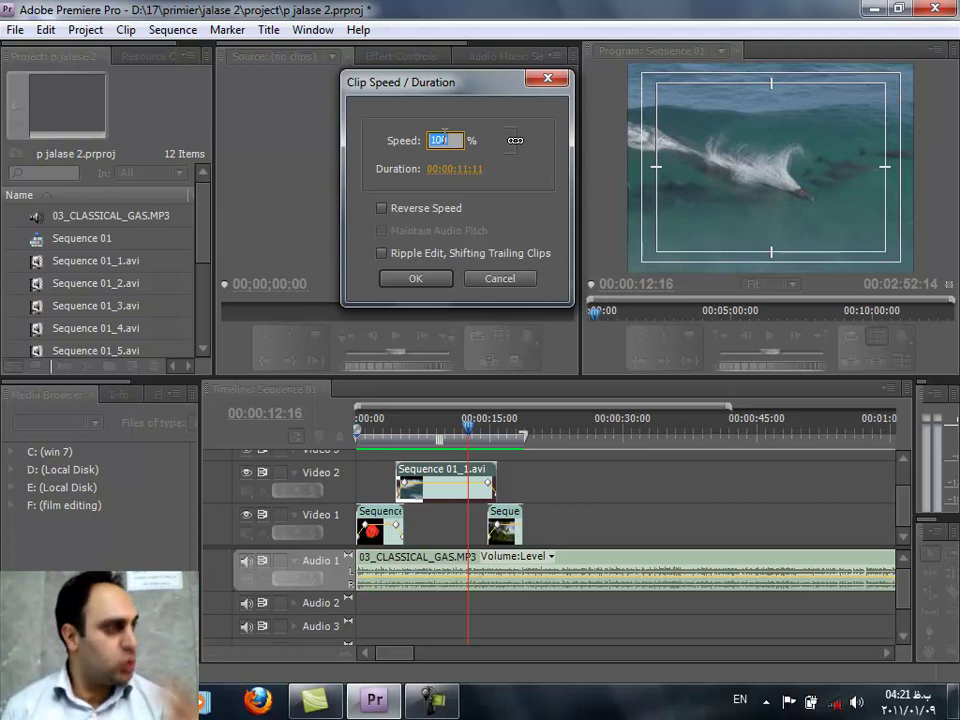
{"action": "type", "text": "2"}
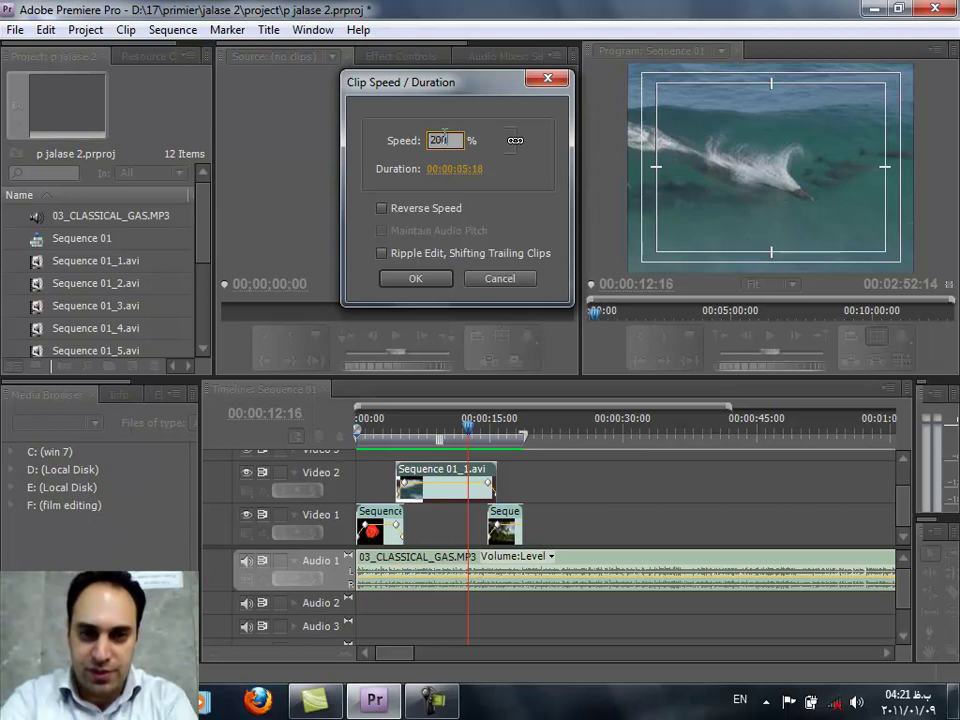
{"action": "key", "text": "Return"}
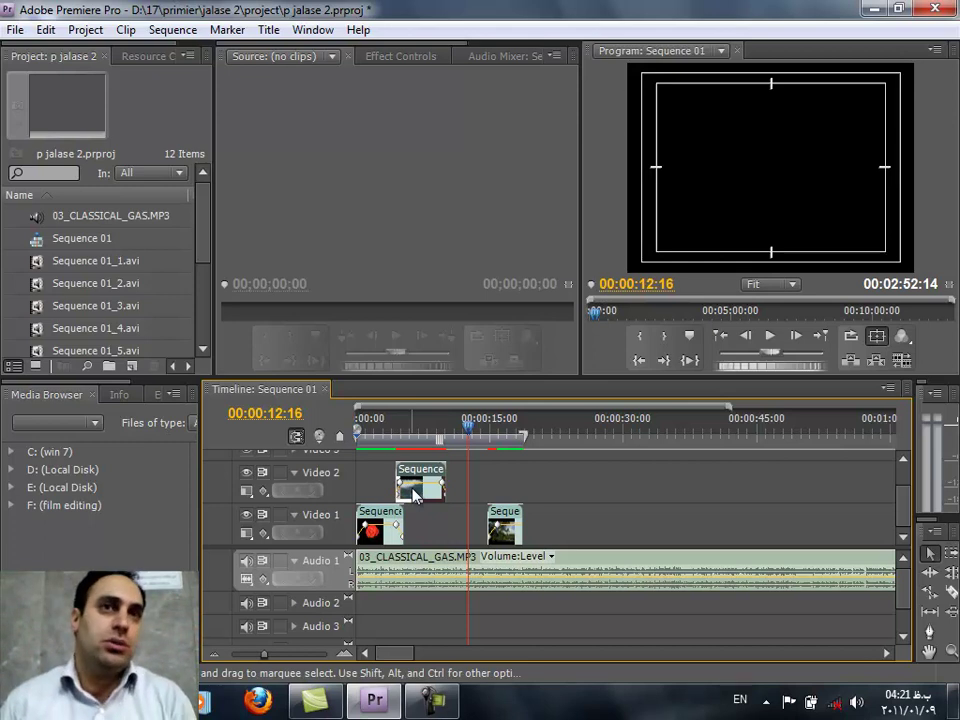
Zoom into the timeline and add an opacity keyframe on the Video 2 clip.
{"action": "left_click", "coordinate": [337, 659]}
{"action": "left_click", "coordinate": [343, 655]}
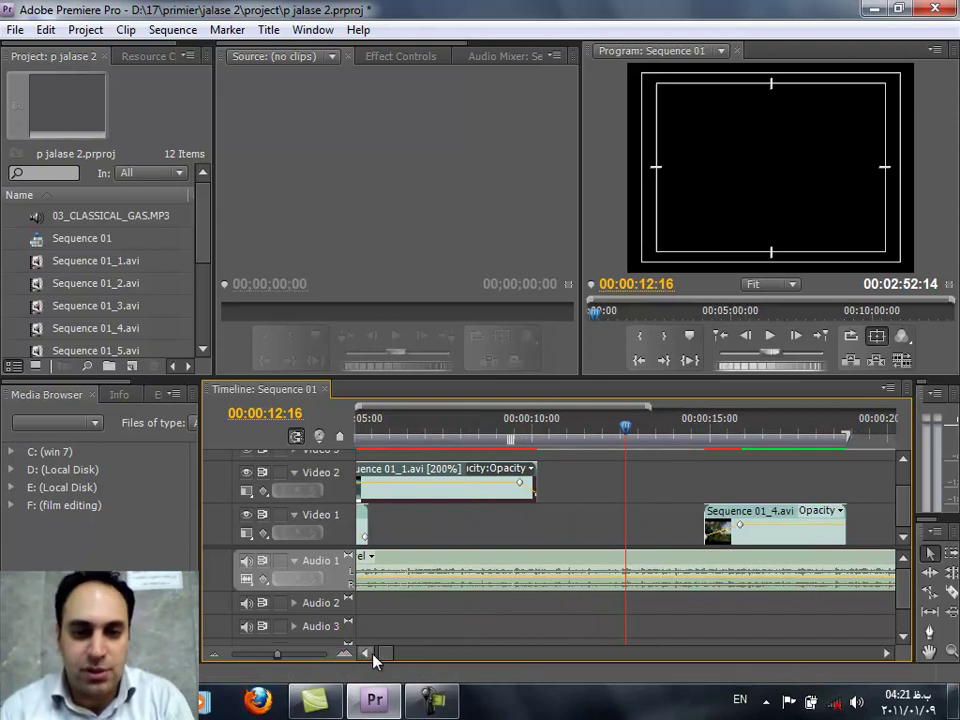
{"action": "left_click_drag", "start_coordinate": [381, 657], "coordinate": [375, 655]}
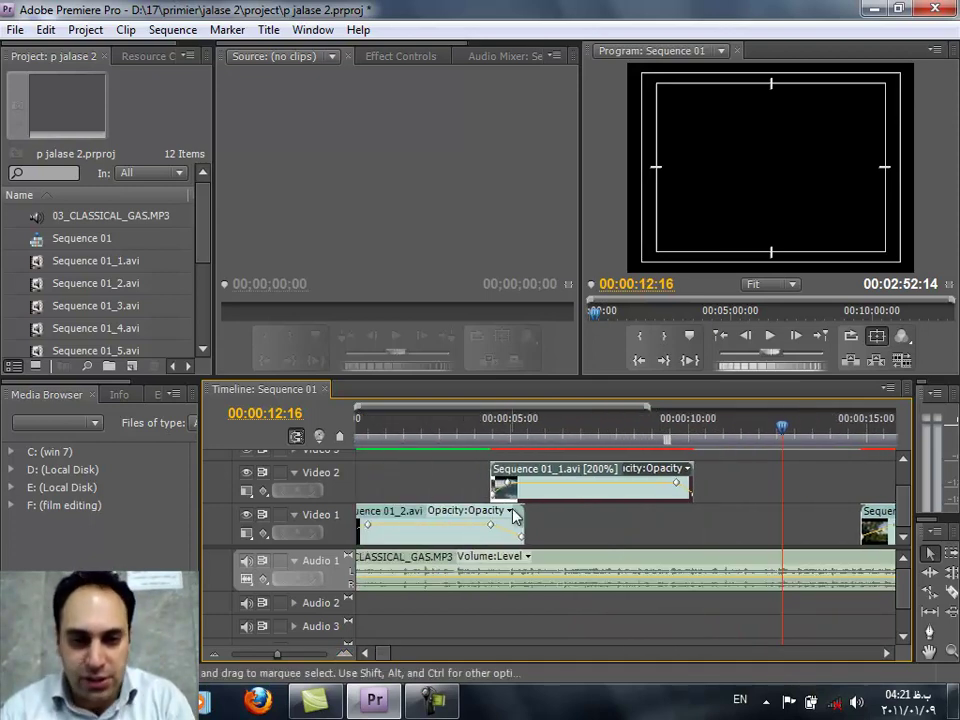
{"action": "left_click_drag", "start_coordinate": [510, 487], "coordinate": [525, 486]}
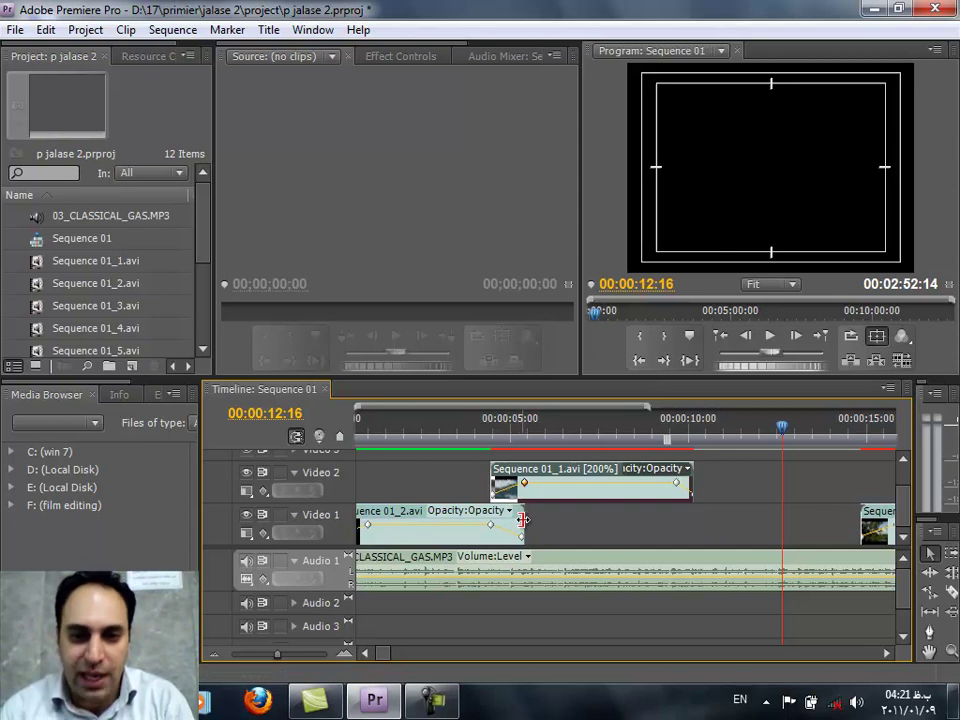
Move Sequence 01_4.avi five seconds earlier and pull the fade-out keyframe earlier; playhead to 00:00:04:08.
{"action": "mouse_move", "coordinate": [878, 524]}
{"action": "left_mouse_down"}
{"action": "mouse_move", "coordinate": [678, 522]}
{"action": "mouse_move", "coordinate": [717, 522]}
{"action": "left_mouse_up"}
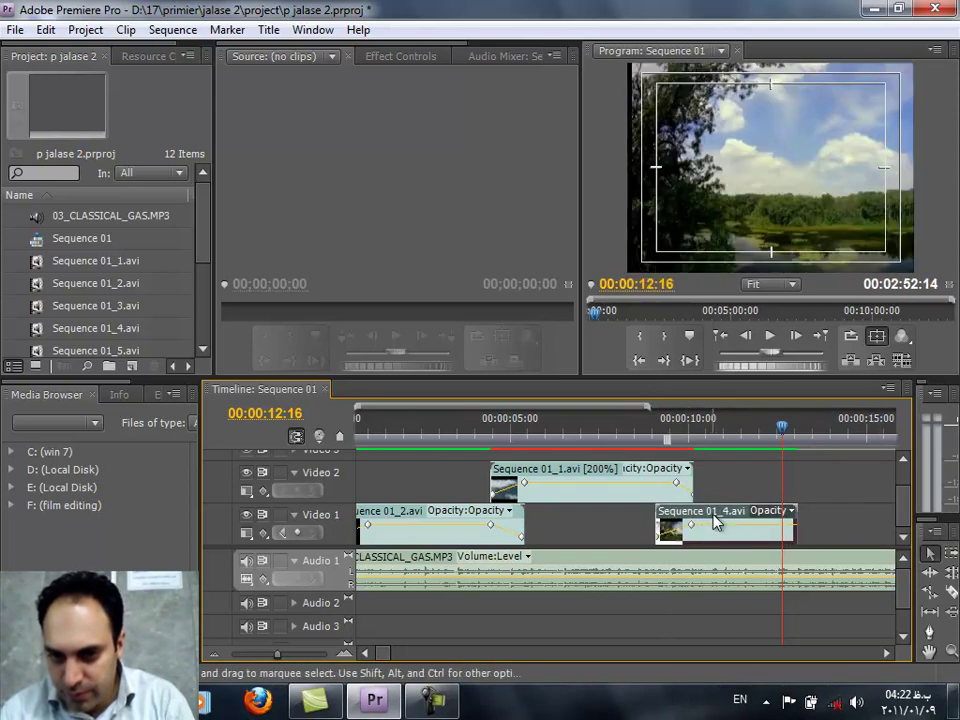
{"action": "left_click_drag", "start_coordinate": [675, 484], "coordinate": [656, 486]}
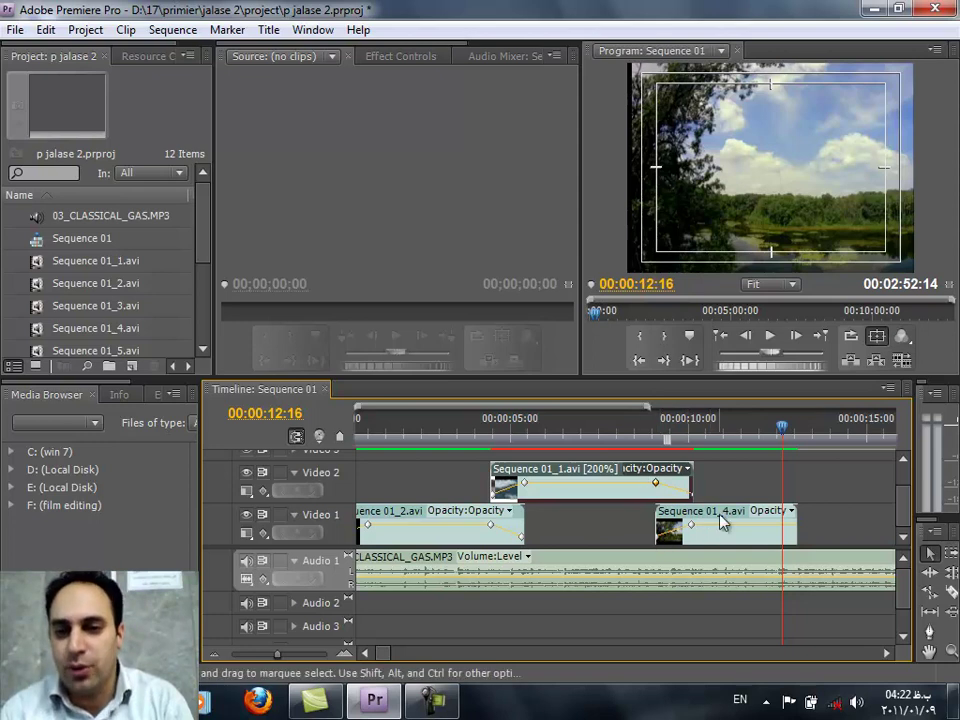
{"action": "left_click", "coordinate": [488, 432]}
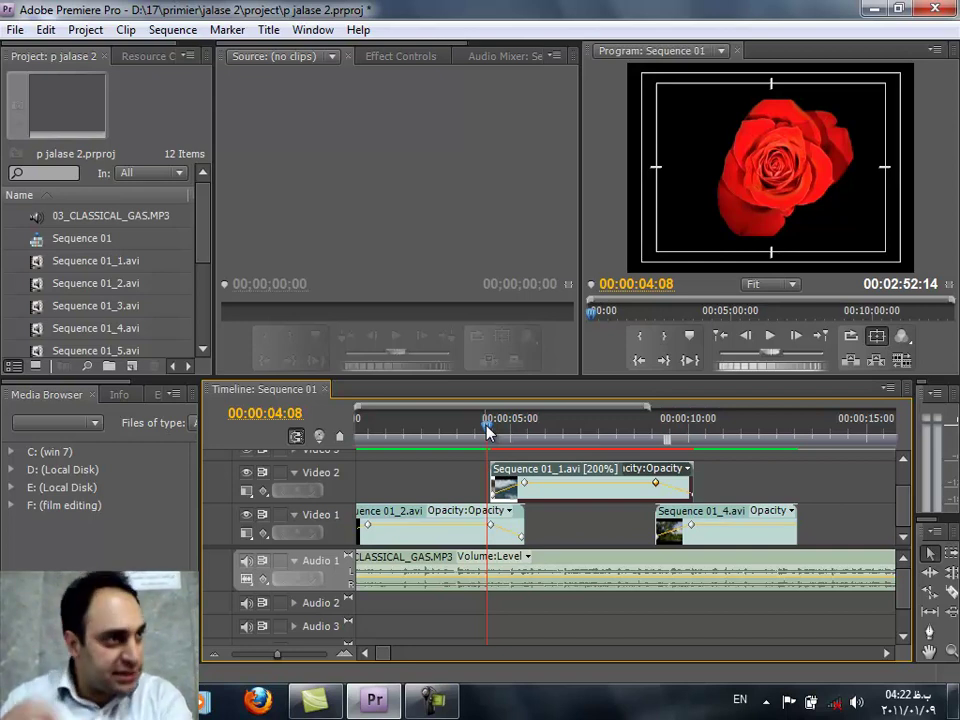
Render the work area so all 3 video previews of Sequence 01 are completed.
{"action": "key", "text": "Return"}
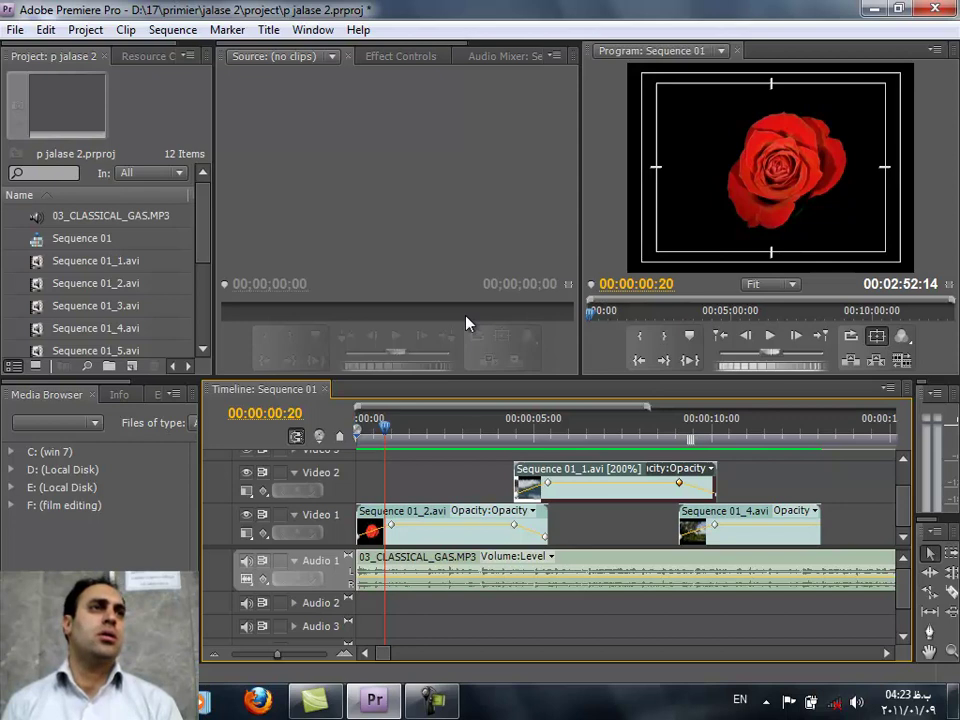
{"action": "left_click", "coordinate": [84, 31]}
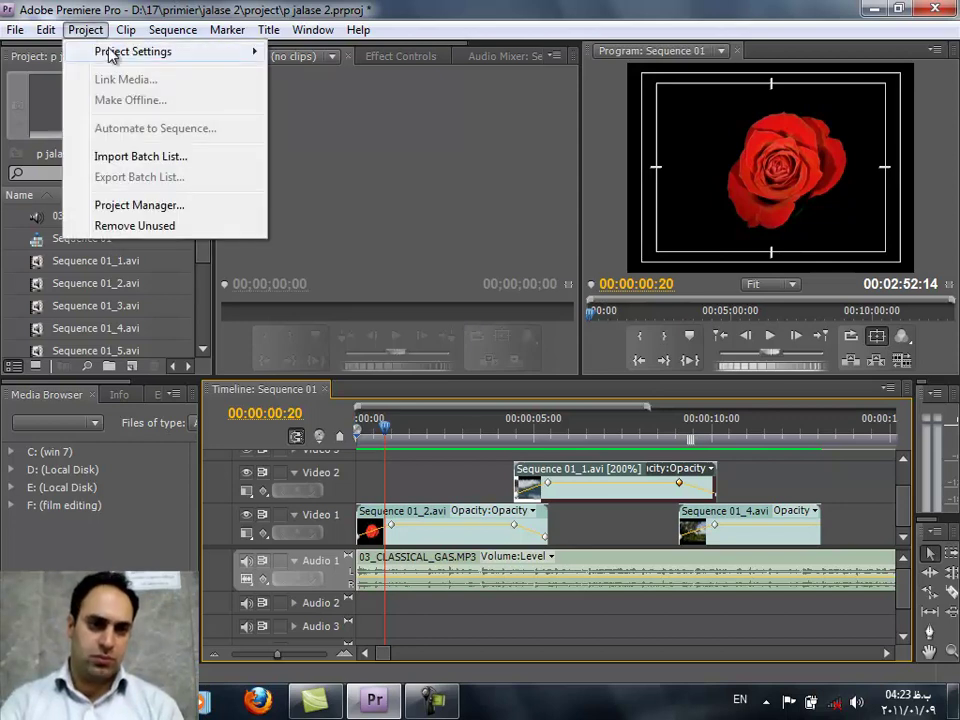
{"action": "mouse_move", "coordinate": [112, 55]}
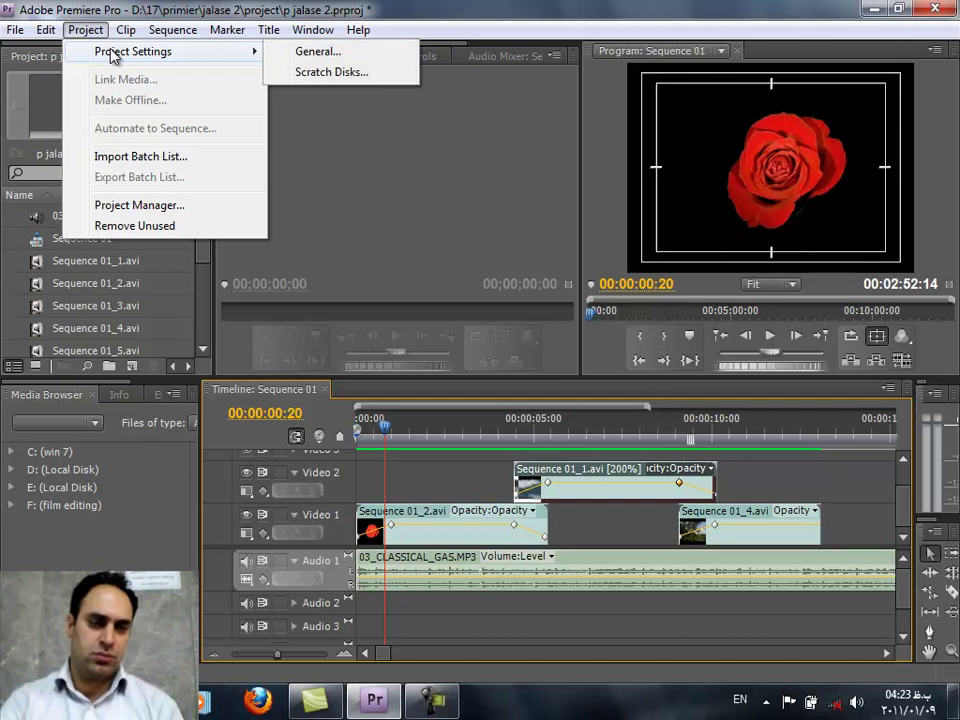
{"action": "left_click", "coordinate": [318, 55]}
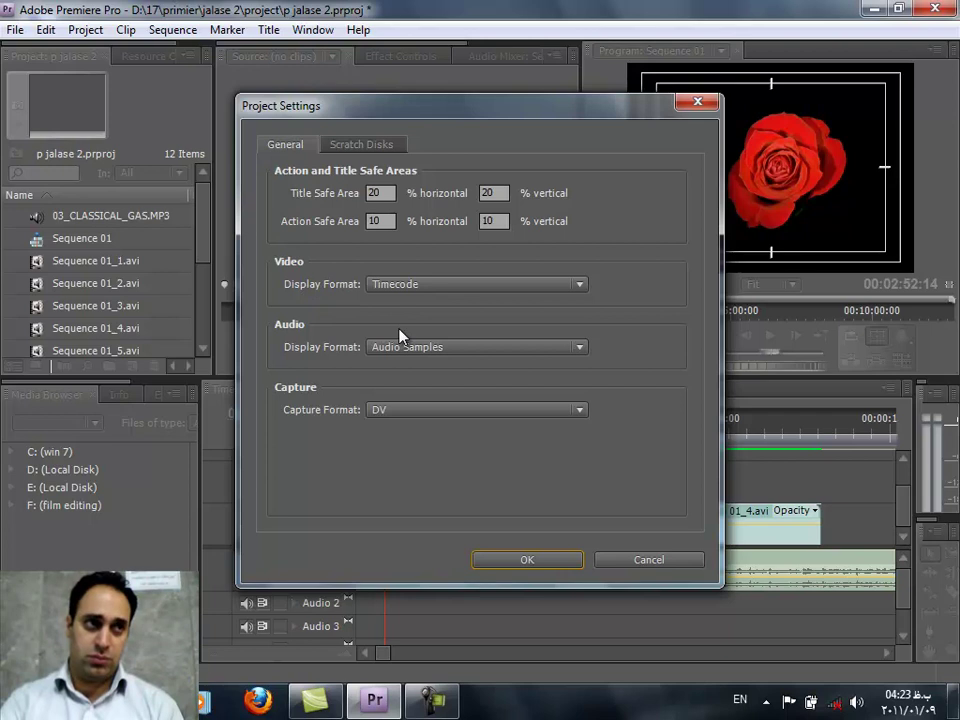
{"action": "left_click", "coordinate": [630, 560]}
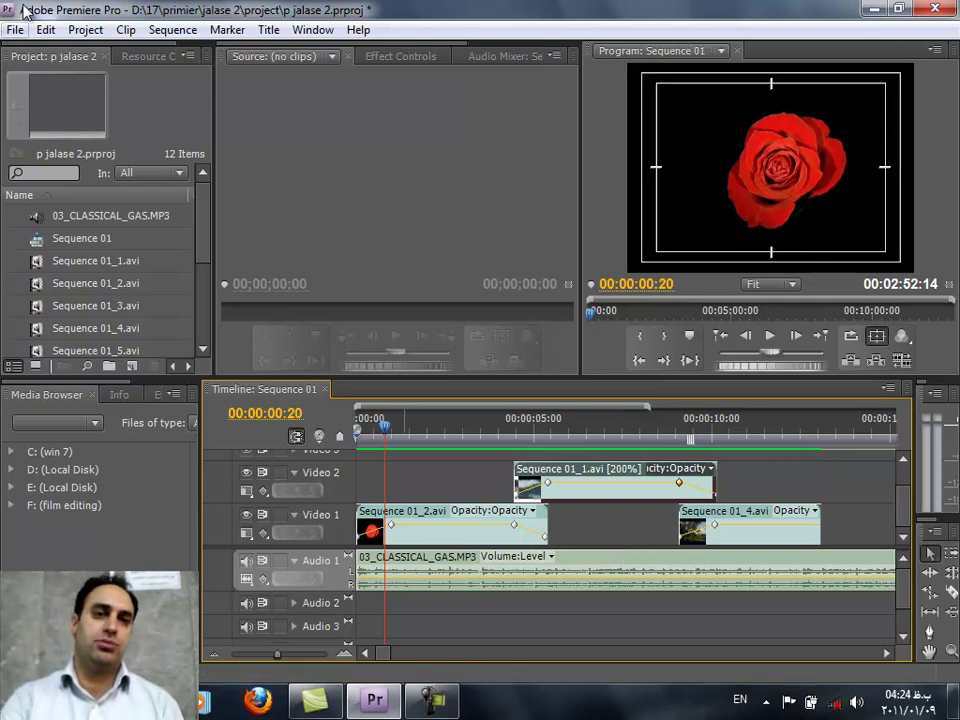
{"action": "left_click", "coordinate": [78, 30]}
{"action": "mouse_move", "coordinate": [96, 51]}
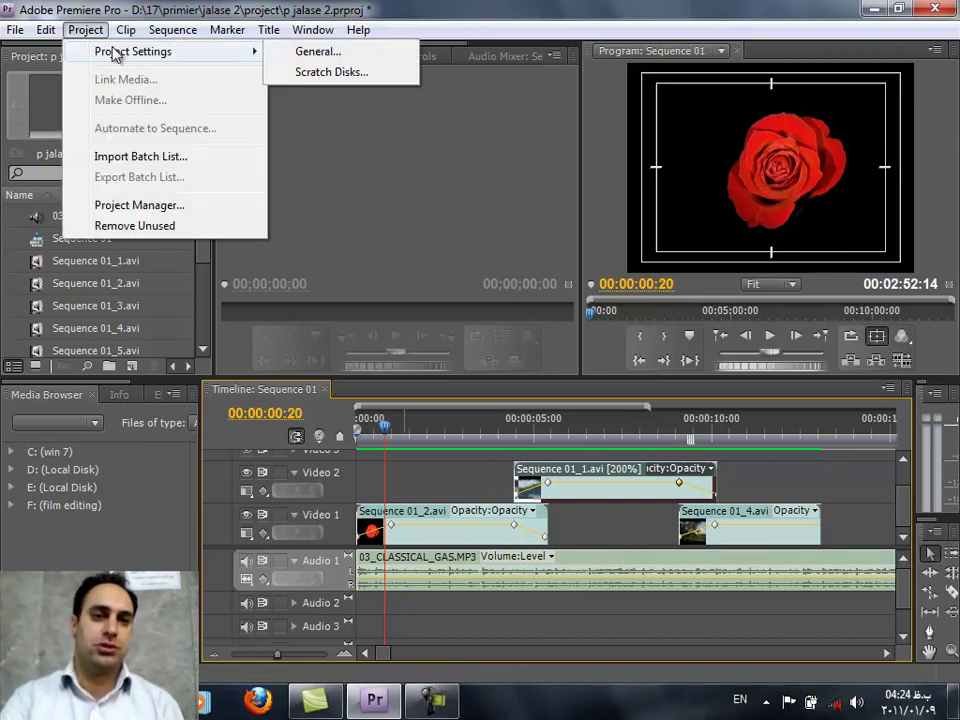
{"action": "left_click", "coordinate": [315, 52]}
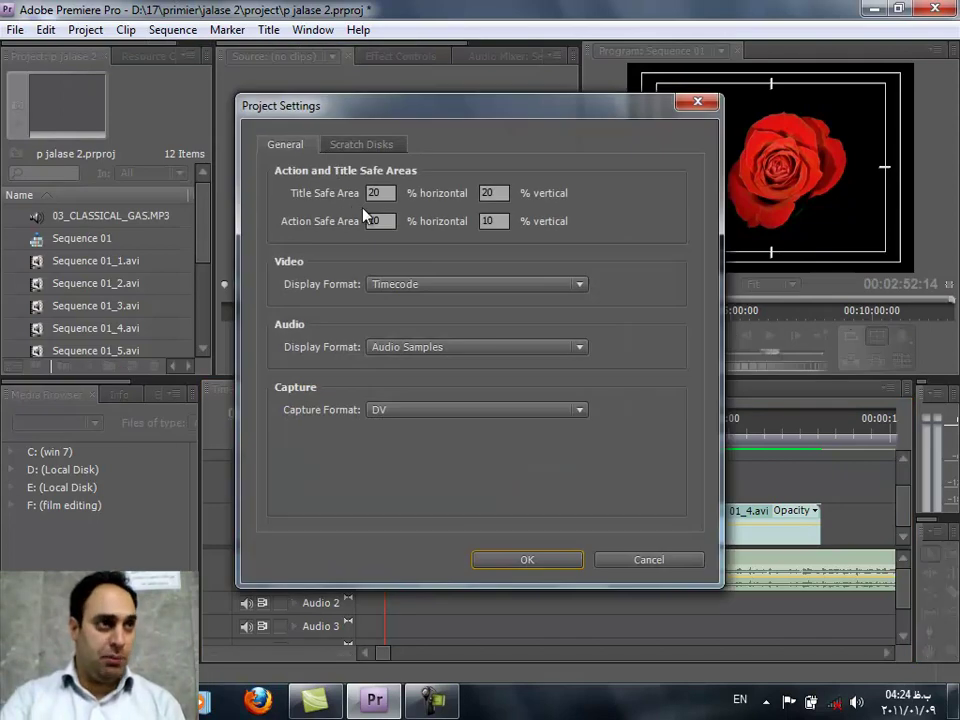
{"action": "left_click", "coordinate": [697, 101]}
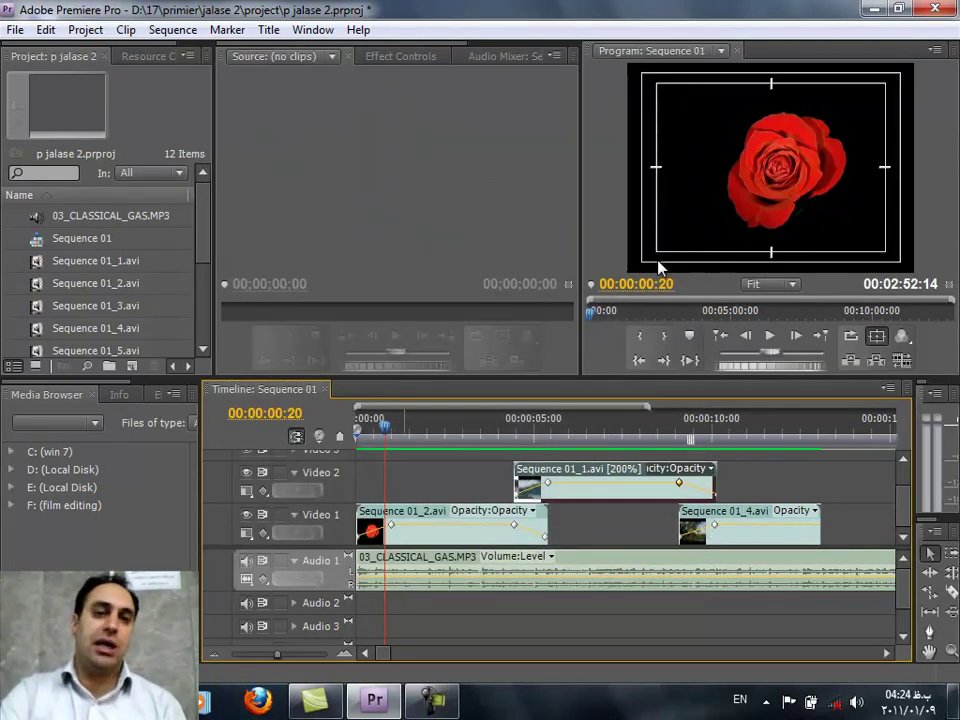
Place the Sequence 01 playhead at 00:00:02:20 on the rose footage.
{"action": "left_click", "coordinate": [457, 430]}
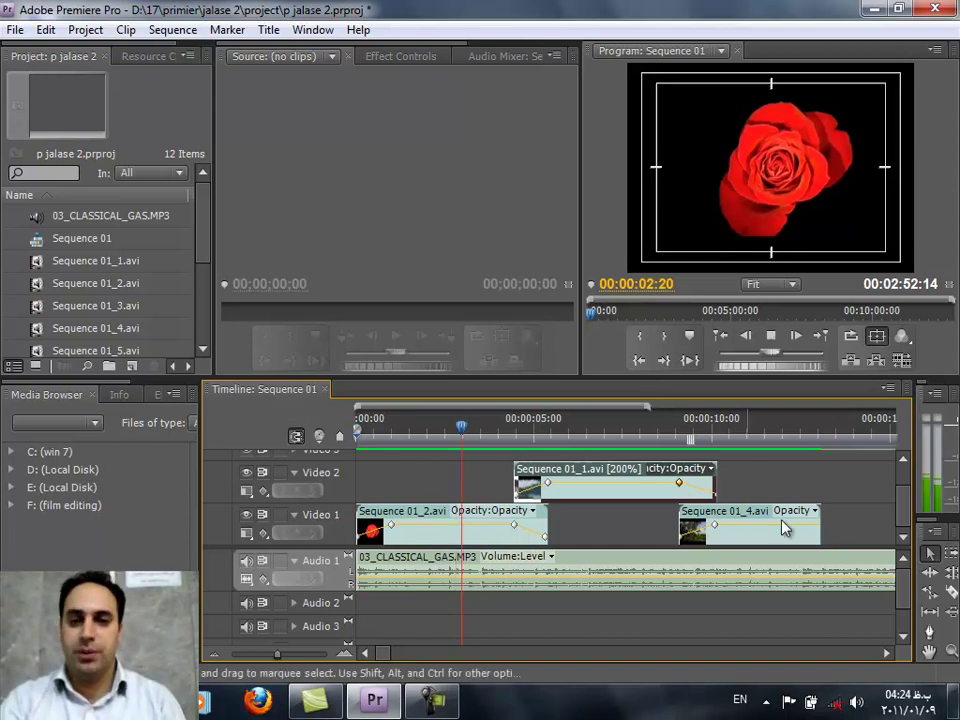
Play from 00:00:02:20, switch to Ripple Edit, replay from about 00:00:04:24 and stop at 00:00:09:02.
{"action": "key", "text": "space"}
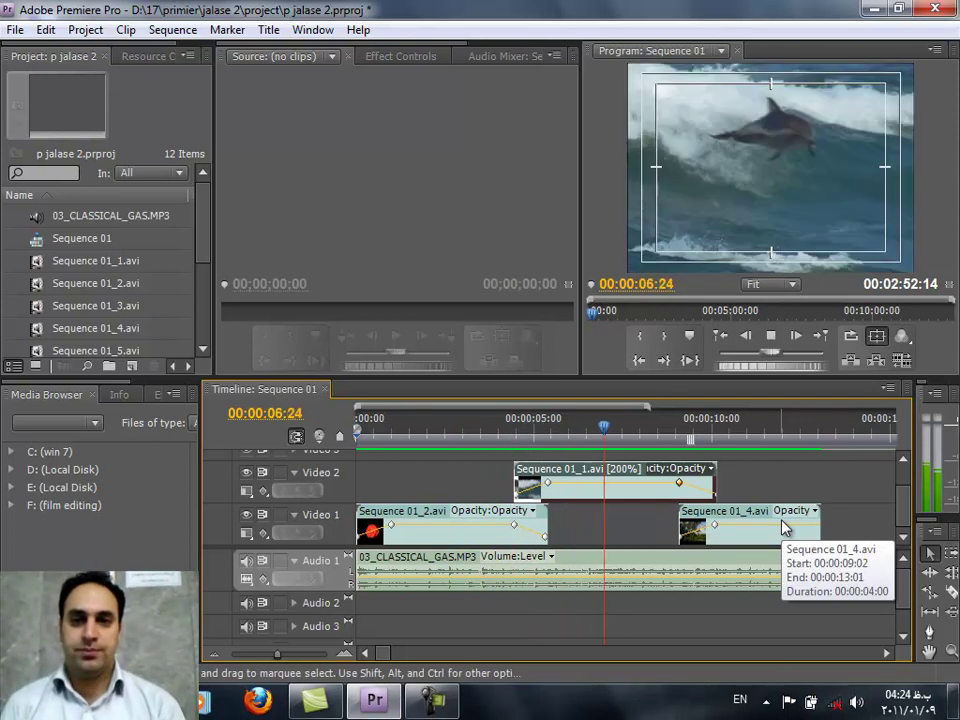
{"action": "key", "text": "space"}
{"action": "key", "text": "b"}
{"action": "mouse_move", "coordinate": [516, 428]}
{"action": "left_mouse_down"}
{"action": "mouse_move", "coordinate": [676, 434]}
{"action": "mouse_move", "coordinate": [495, 432]}
{"action": "mouse_move", "coordinate": [504, 434]}
{"action": "left_mouse_up"}
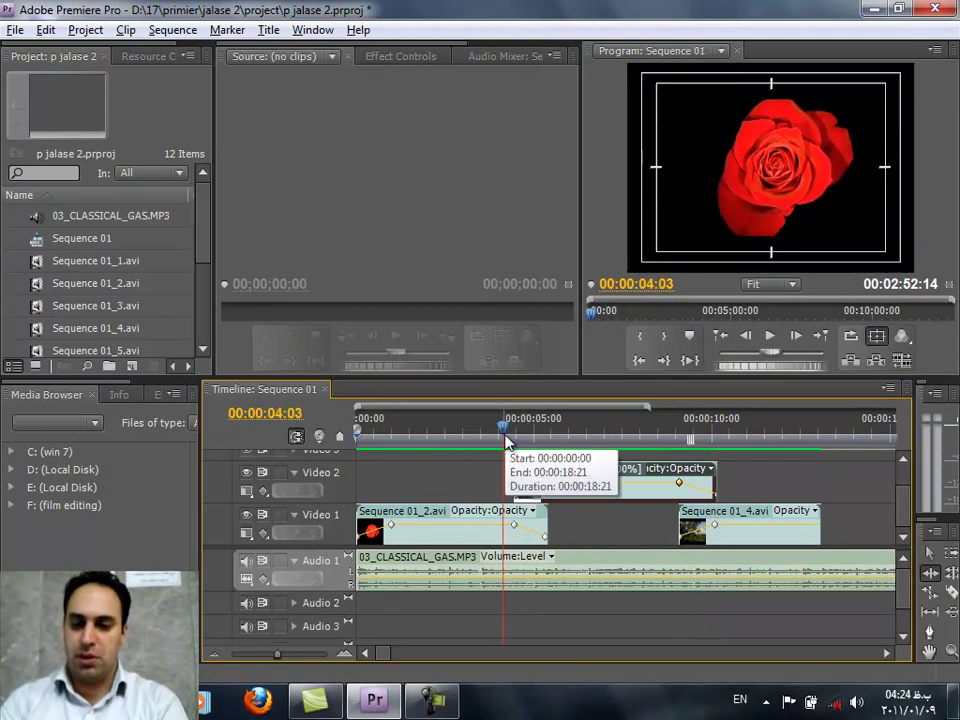
{"action": "key", "text": "Return"}
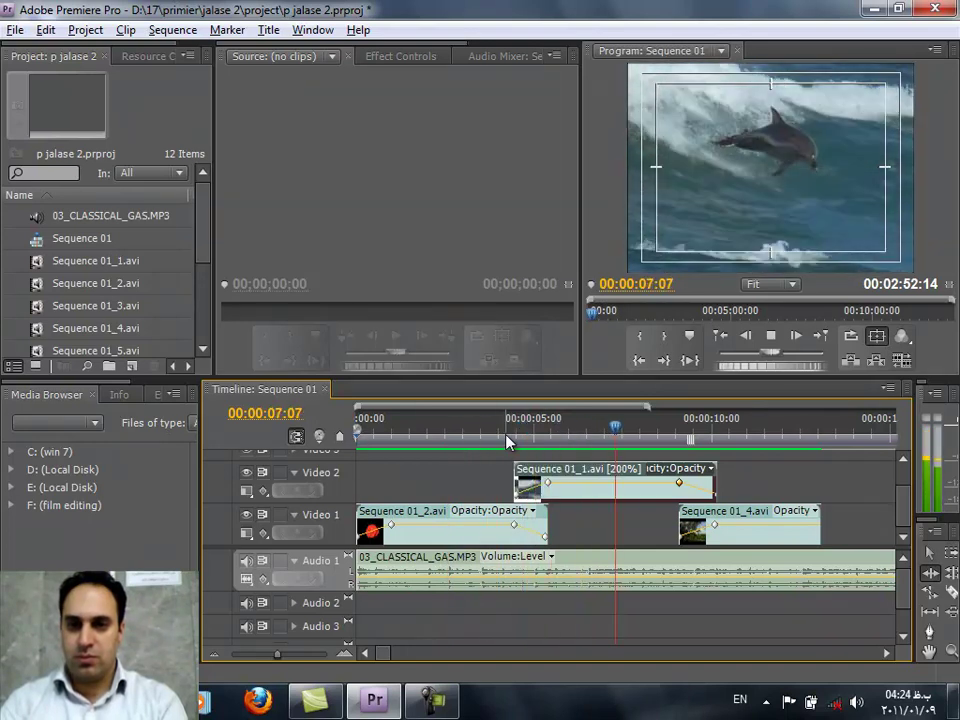
{"action": "key", "text": "space"}
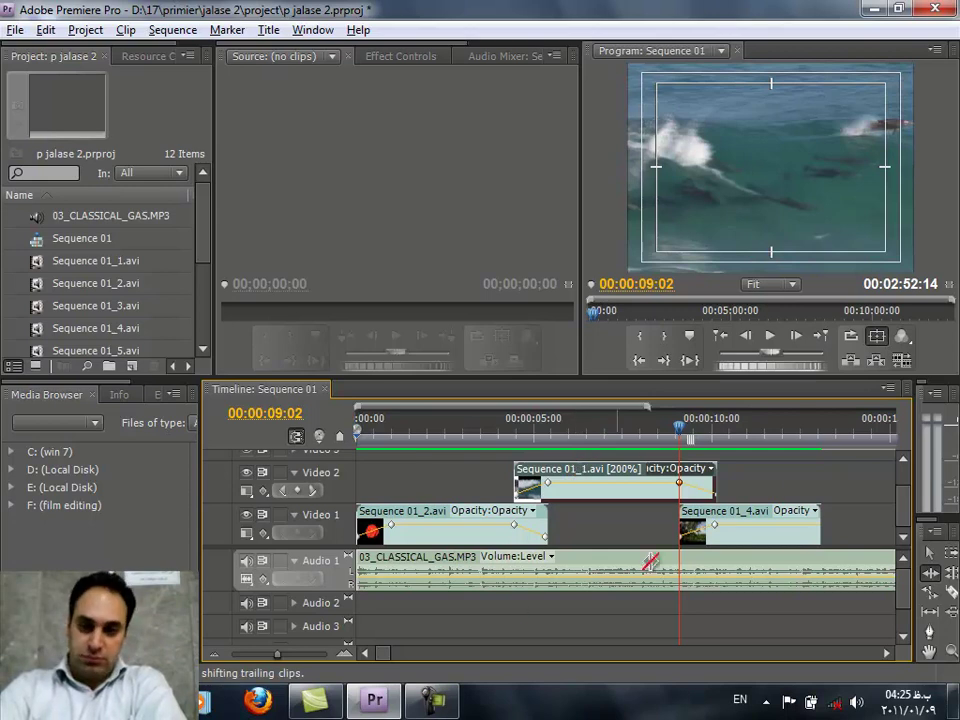
{"action": "left_click_drag", "start_coordinate": [390, 657], "coordinate": [386, 653]}
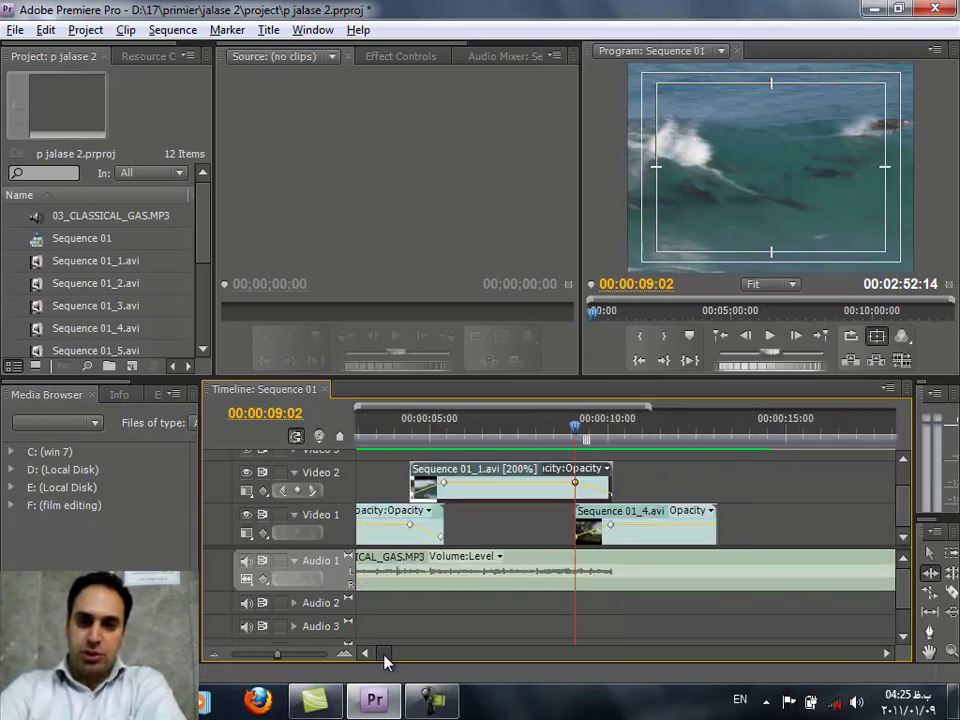
{"action": "left_click", "coordinate": [929, 556]}
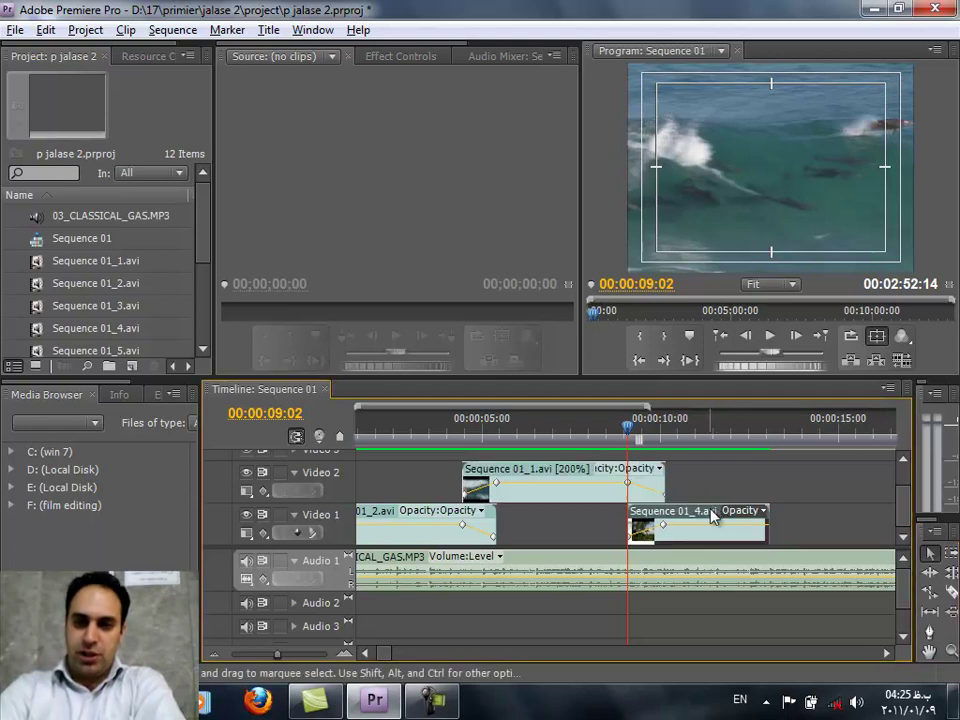
{"action": "right_click", "coordinate": [708, 513]}
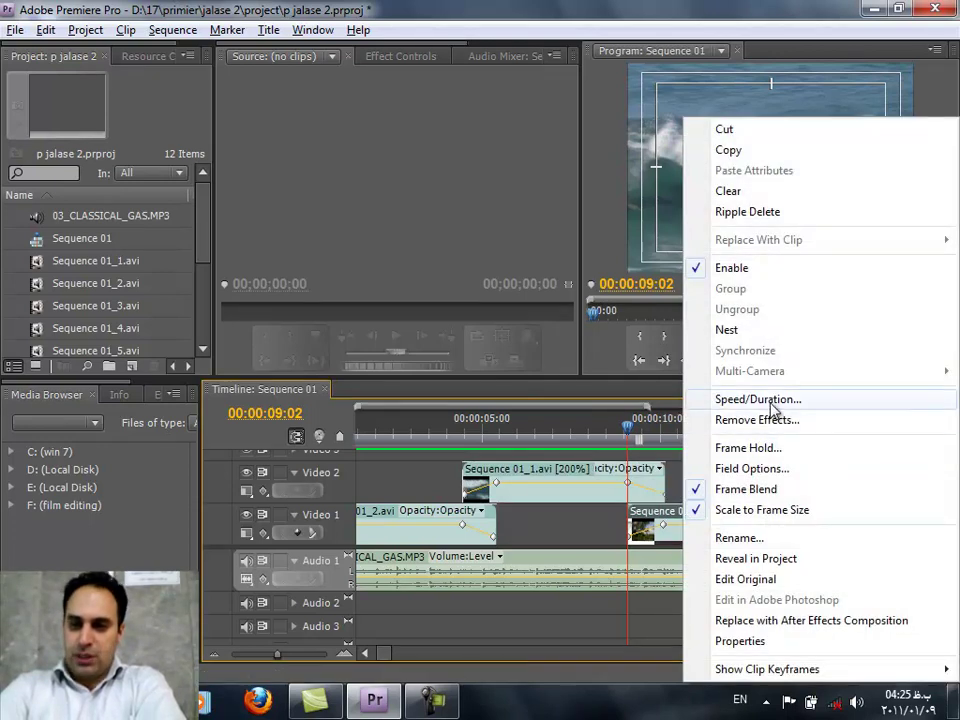
{"action": "left_click", "coordinate": [770, 402]}
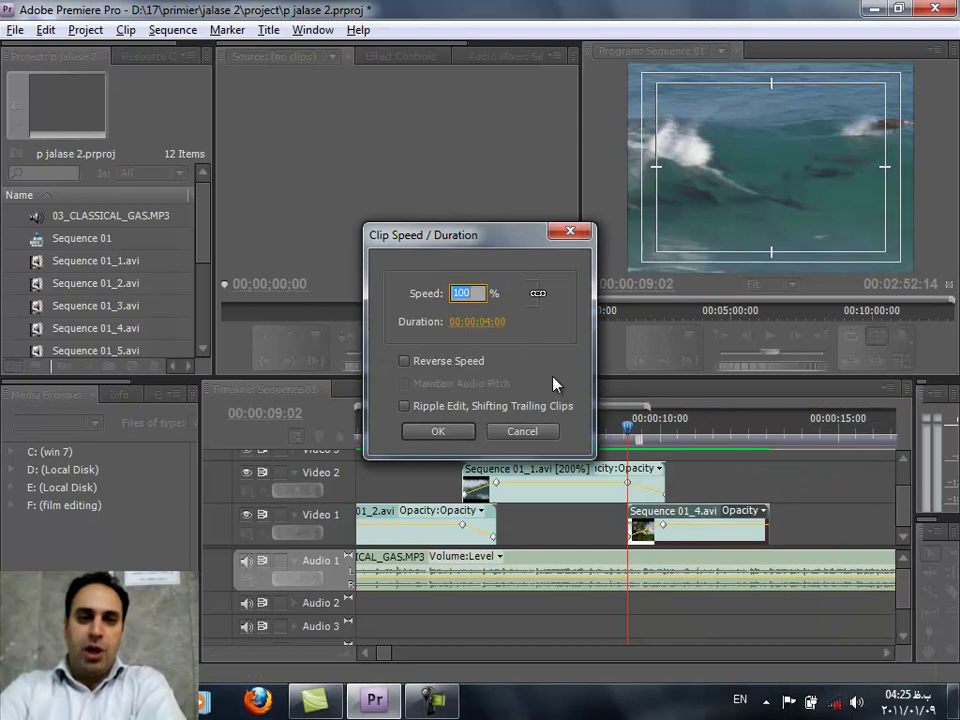
{"action": "left_click", "coordinate": [483, 327]}
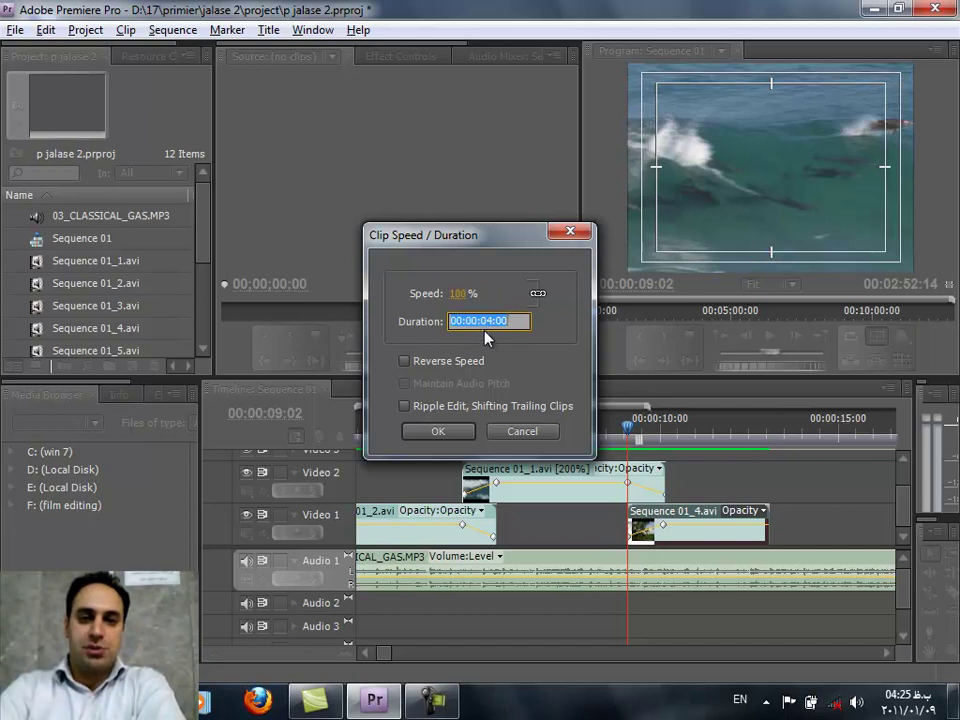
{"action": "left_click", "coordinate": [489, 321]}
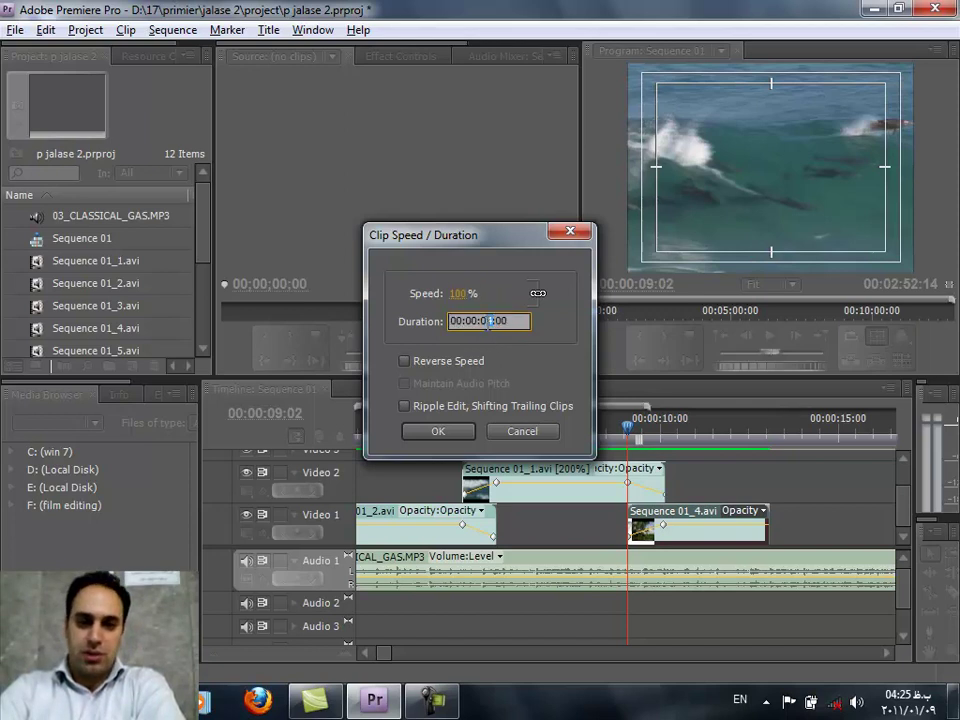
{"action": "key", "text": "BackSpace"}
{"action": "type", "text": "2"}
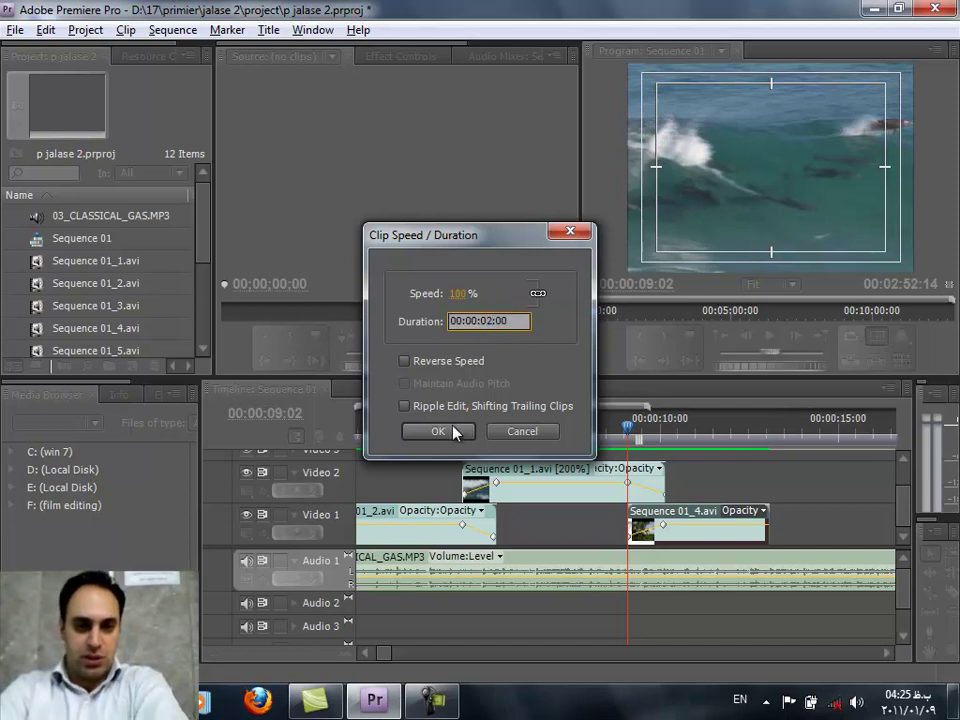
{"action": "left_click", "coordinate": [438, 431]}
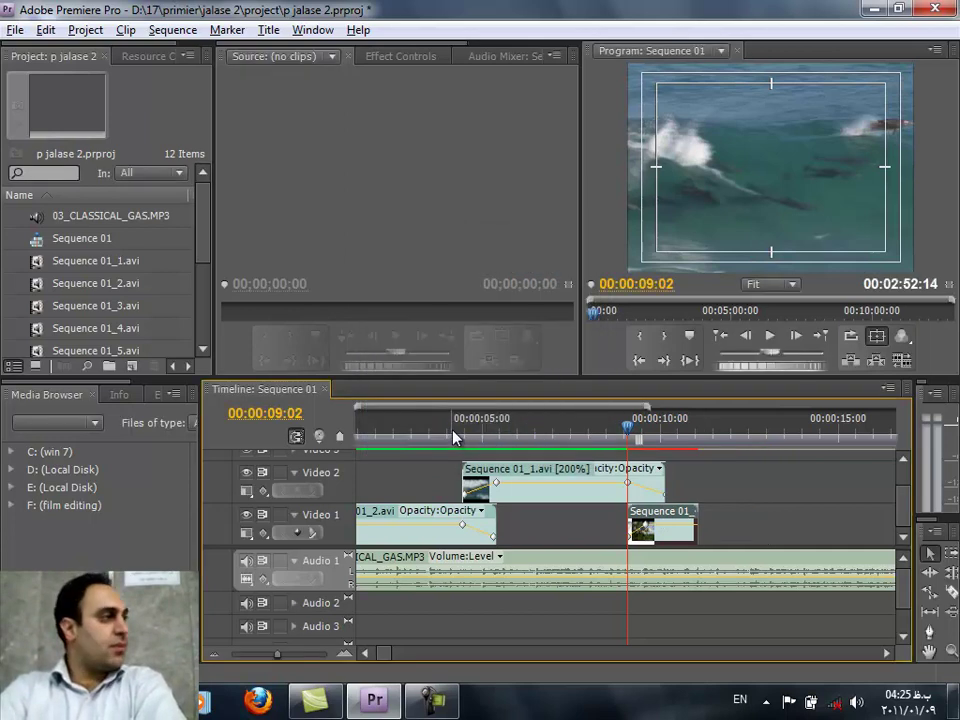
{"action": "key", "text": "ctrl+z"}
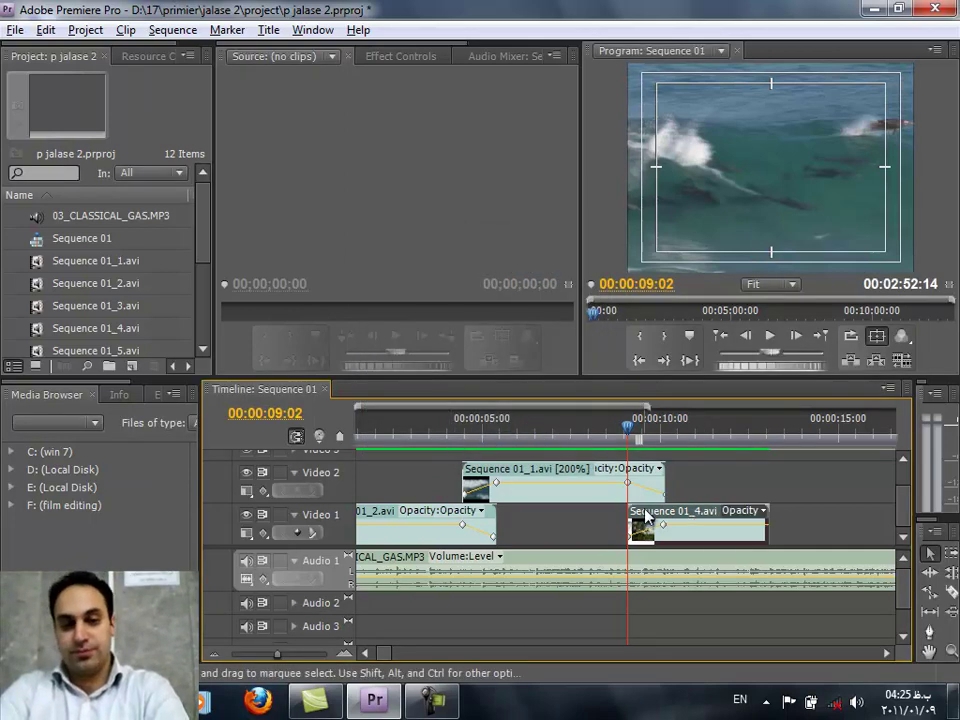
Give Sequence 01_4.avi on Video 1 a 00:00:06:00 duration, slowing it to 66.66%.
{"action": "right_click", "coordinate": [645, 515]}
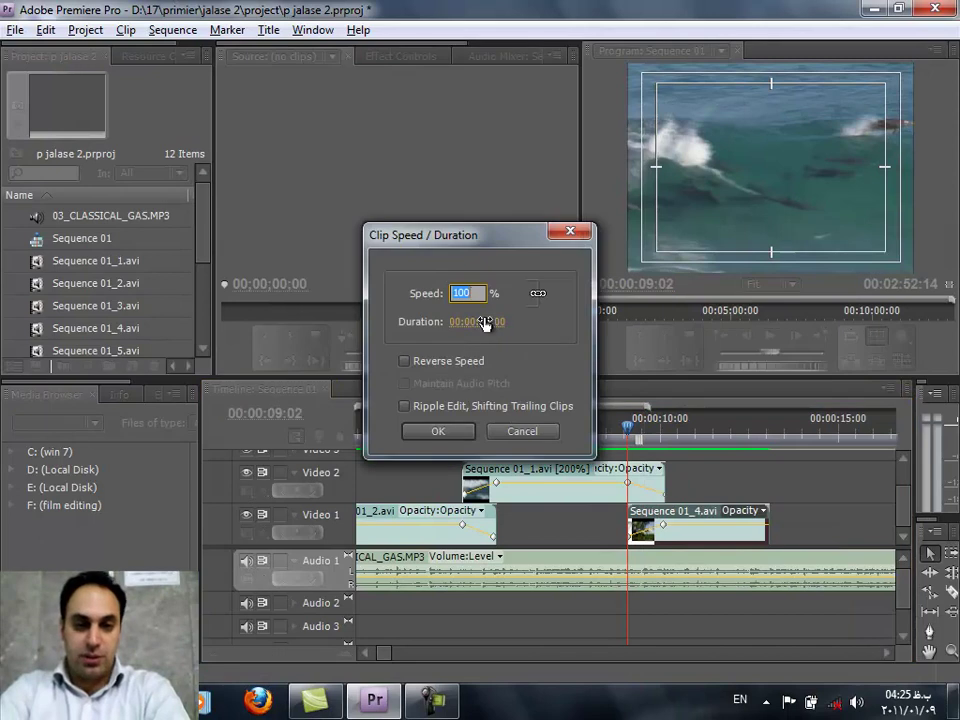
{"action": "left_click", "coordinate": [492, 321]}
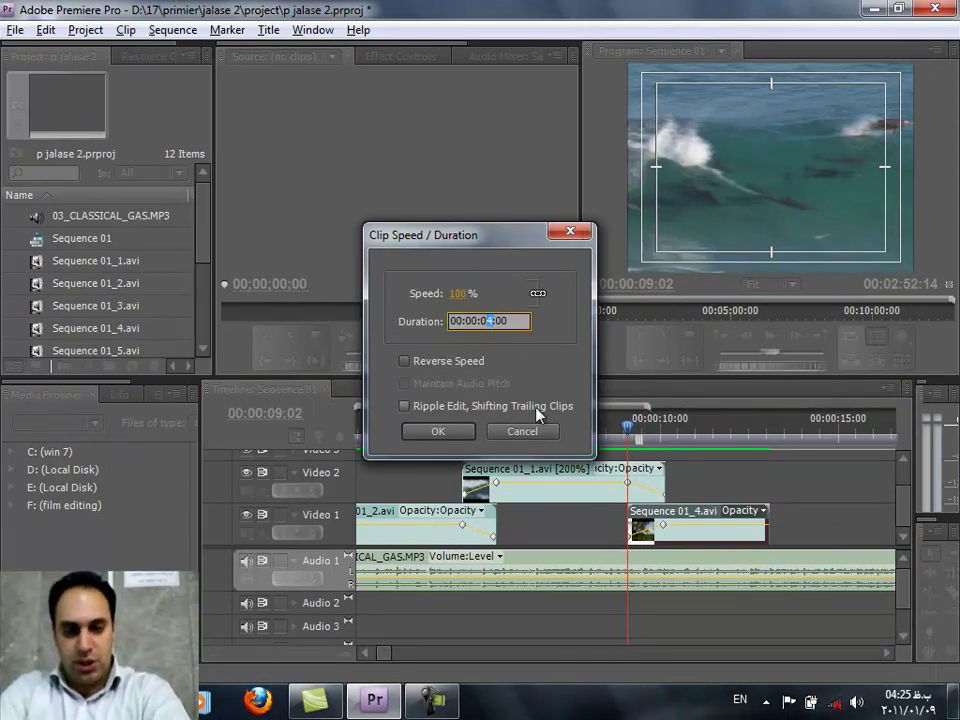
{"action": "type", "text": "6"}
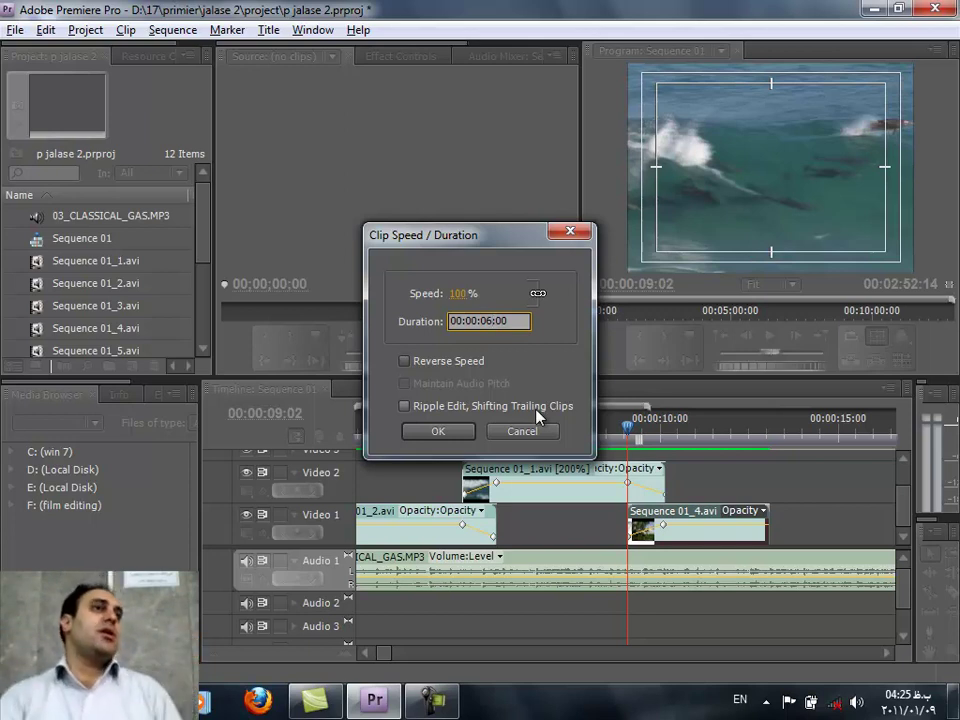
{"action": "left_click", "coordinate": [451, 437]}
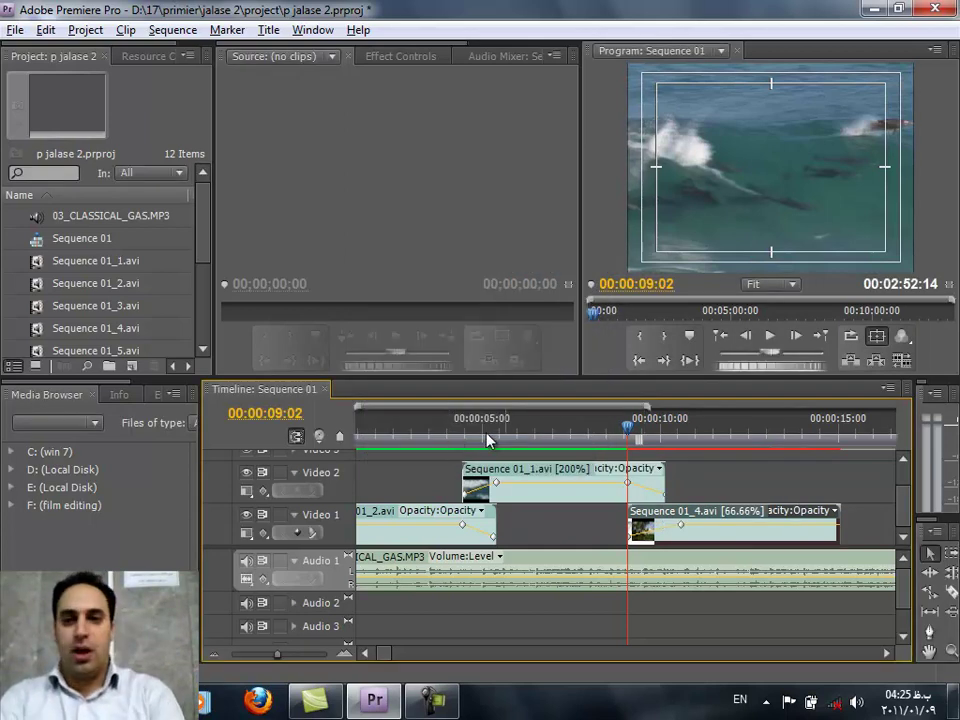
{"action": "left_click", "coordinate": [527, 468]}
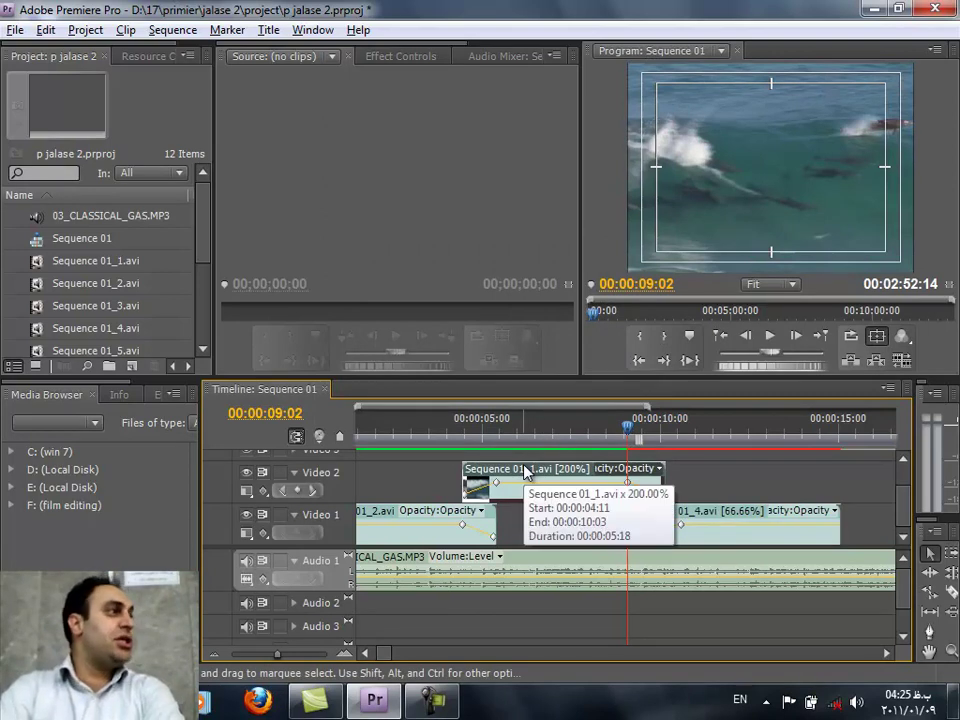
Turn on Reverse Speed for Sequence 01_1.avi so it plays at -200%.
{"action": "right_click", "coordinate": [527, 470]}
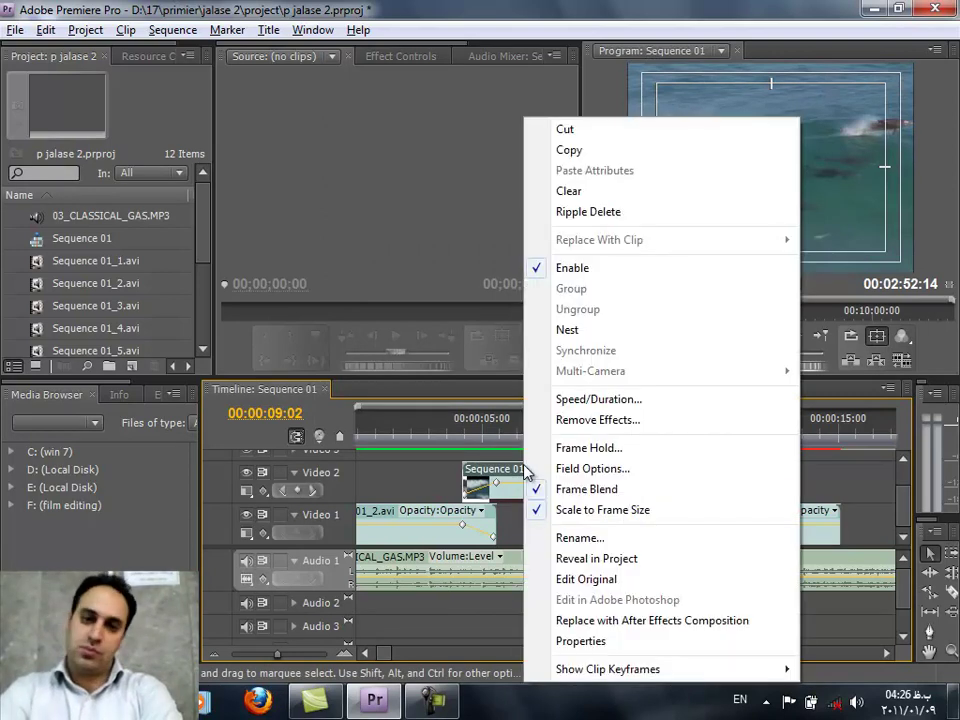
{"action": "left_click", "coordinate": [590, 400]}
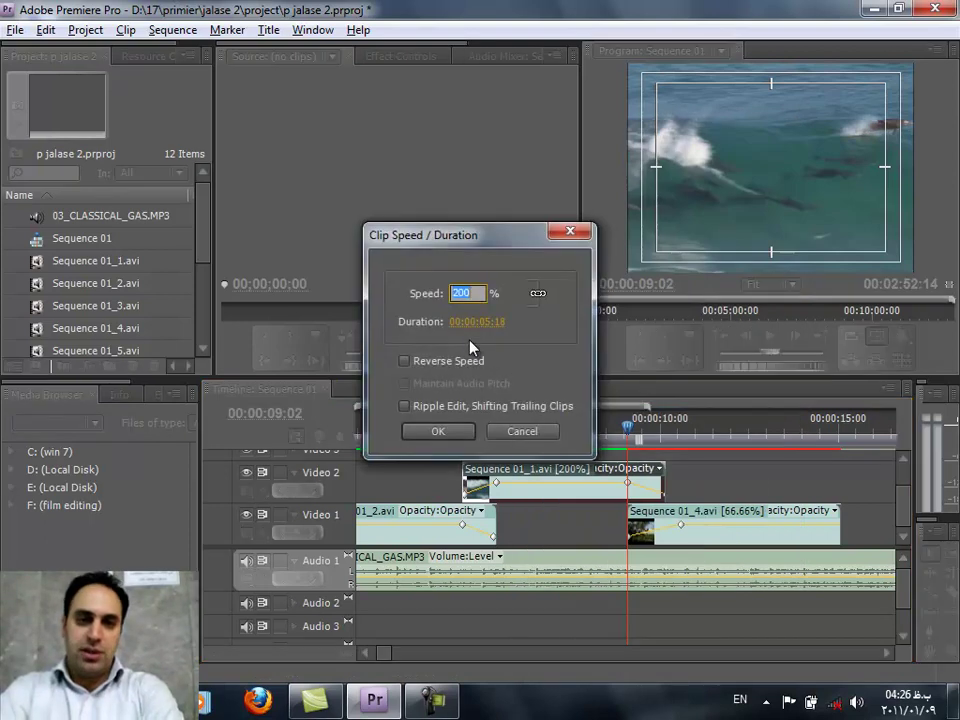
{"action": "left_click", "coordinate": [419, 362]}
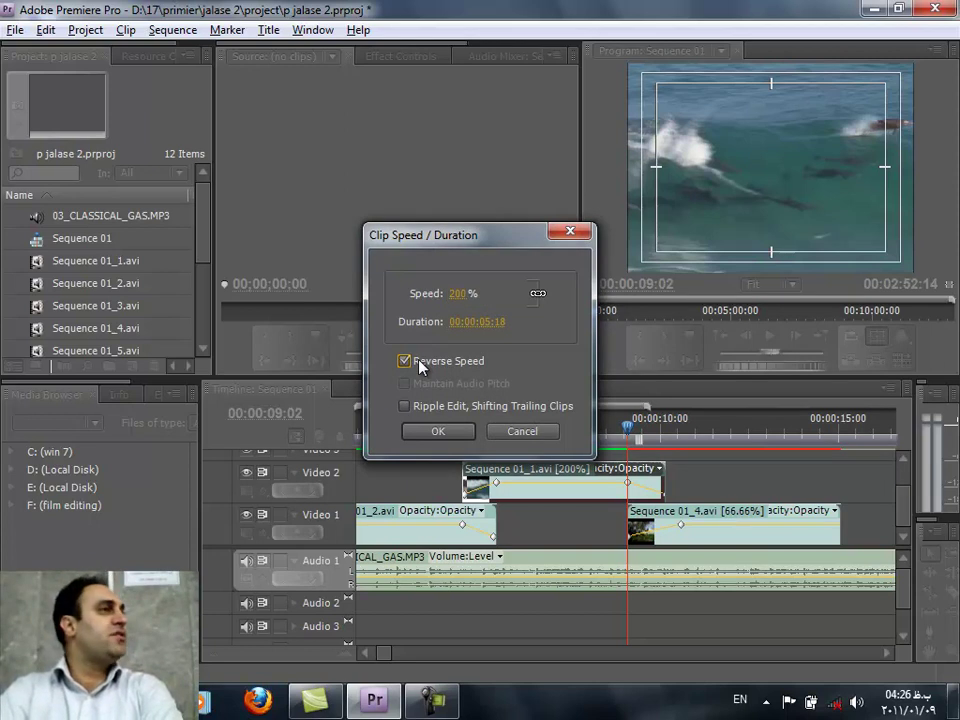
{"action": "left_click", "coordinate": [438, 431]}
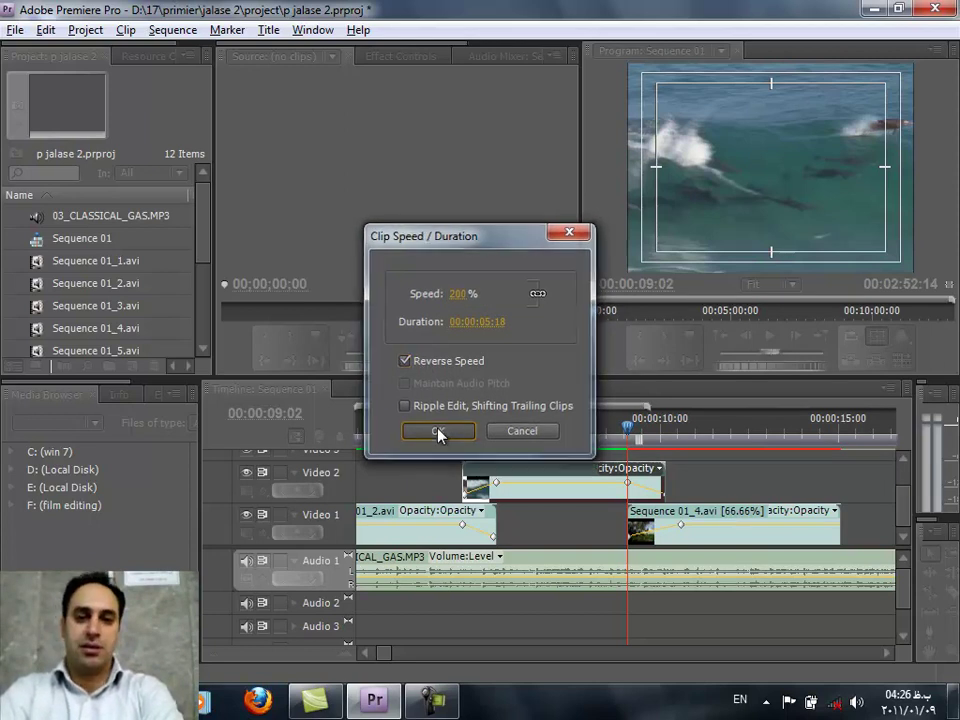
Preview from about 00:00:04:04, then scrub through the dolphin footage to 00:00:09:17.
{"action": "left_click_drag", "start_coordinate": [469, 432], "coordinate": [455, 430]}
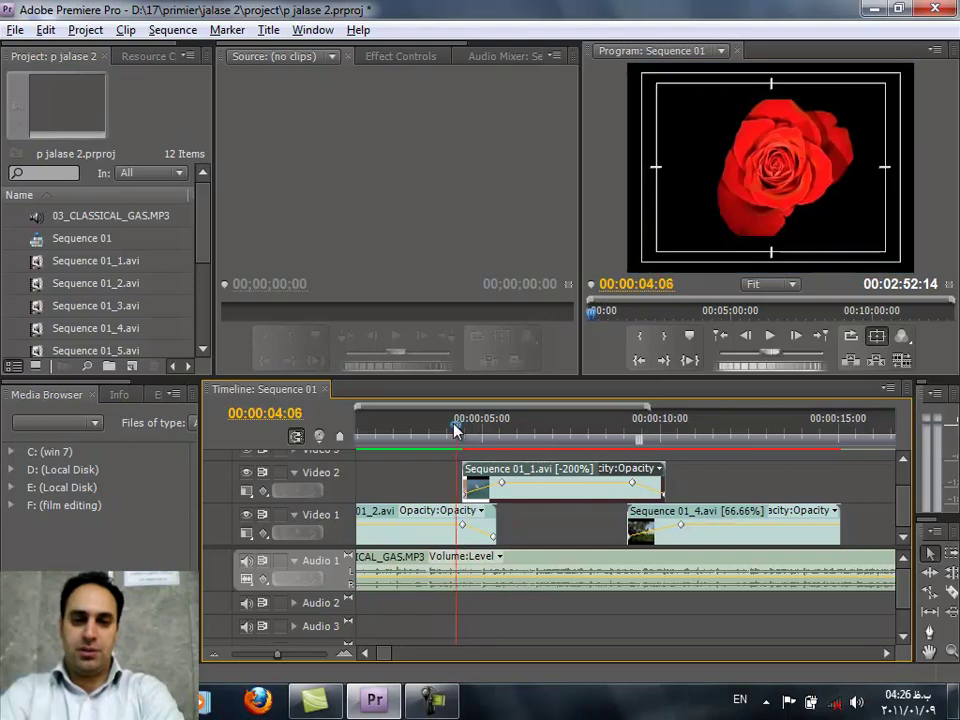
{"action": "key", "text": "space"}
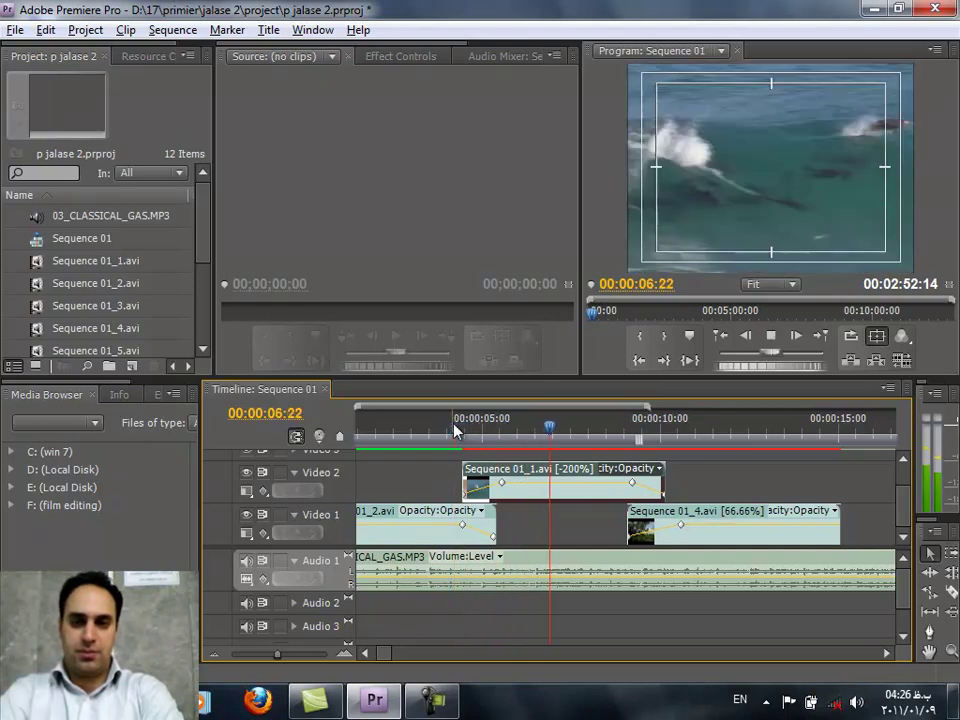
{"action": "key", "text": "space"}
{"action": "left_click_drag", "start_coordinate": [469, 431], "coordinate": [644, 433]}
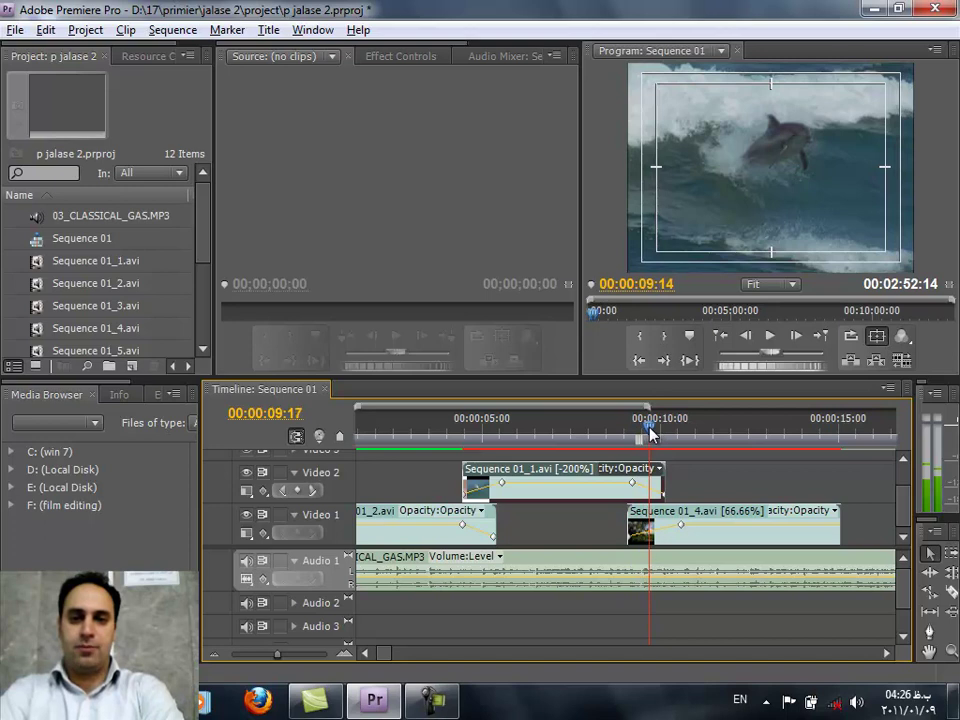
Render all four video previews of Sequence 01 and play the edit back to 00:00:11:08.
{"action": "key", "text": "Return"}
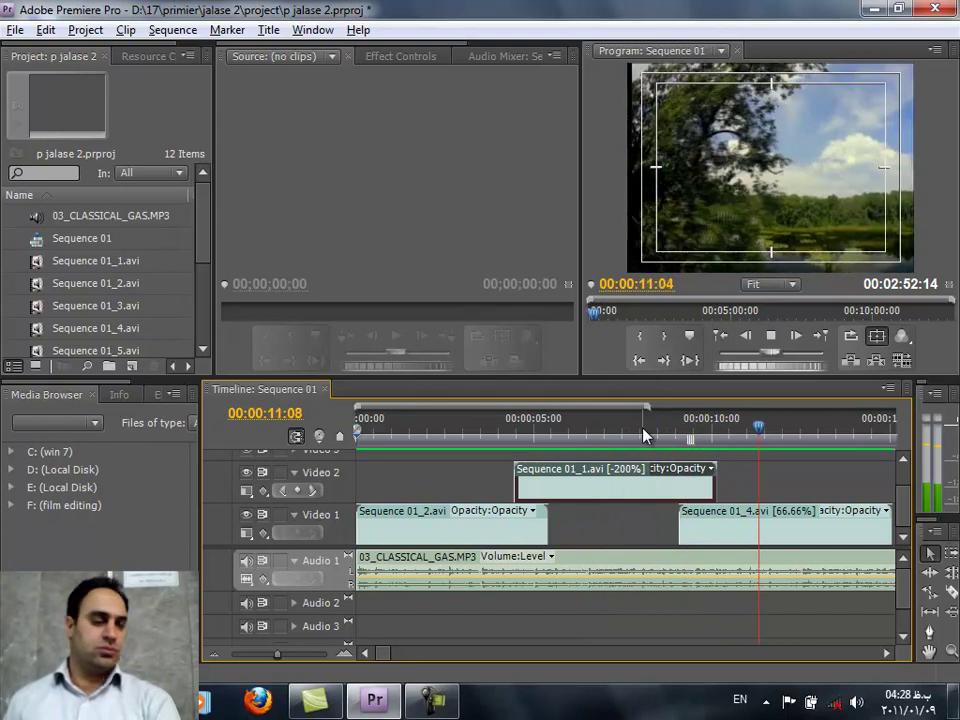
Stop playback near 7 seconds and confirm the Sequence 01_1.avi clip is reversed at -200% without changing it.
{"action": "key", "text": "space"}
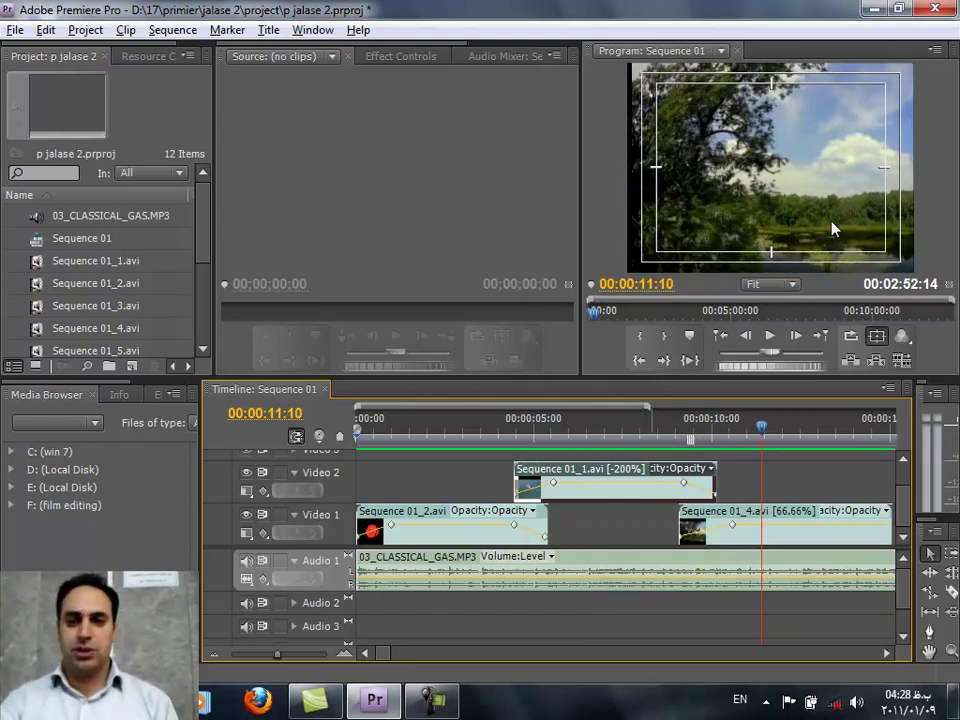
{"action": "left_click_drag", "start_coordinate": [582, 430], "coordinate": [638, 430]}
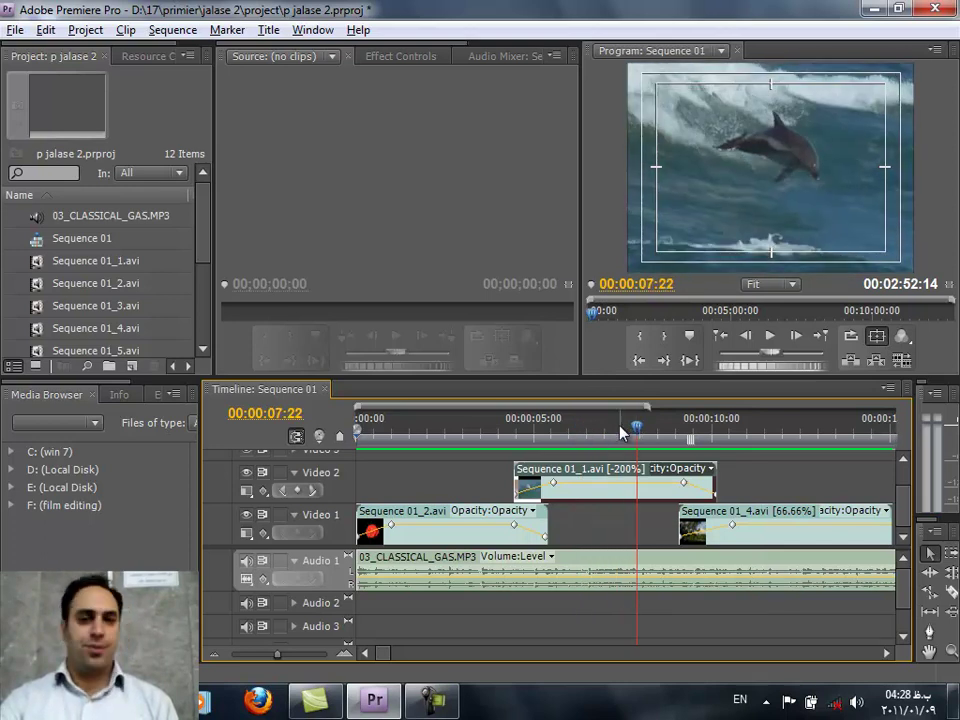
{"action": "right_click", "coordinate": [598, 478]}
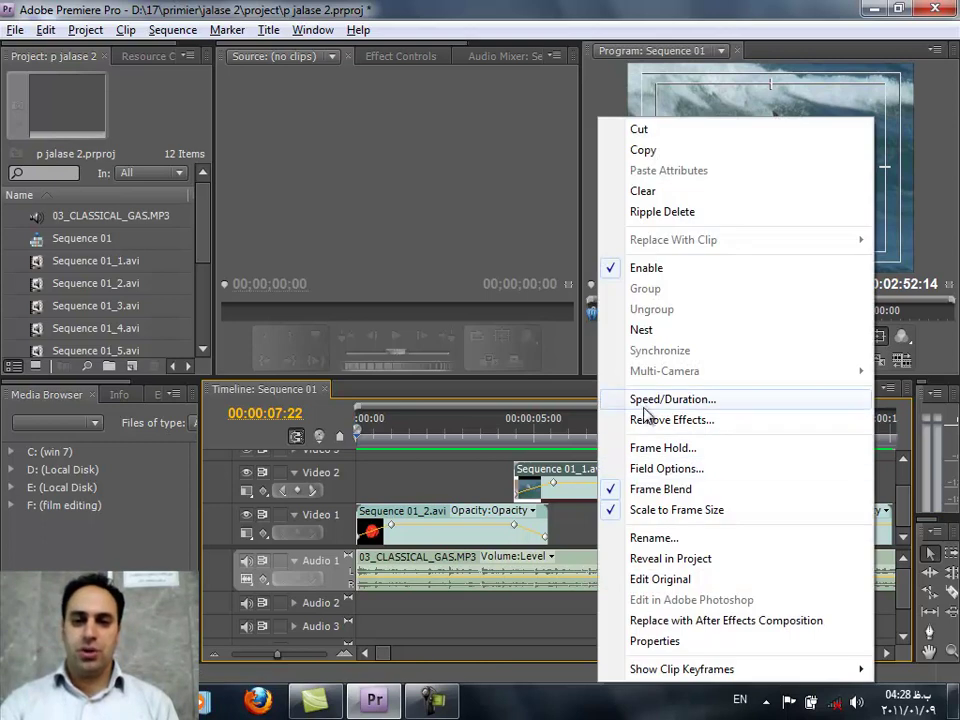
{"action": "left_click", "coordinate": [645, 400]}
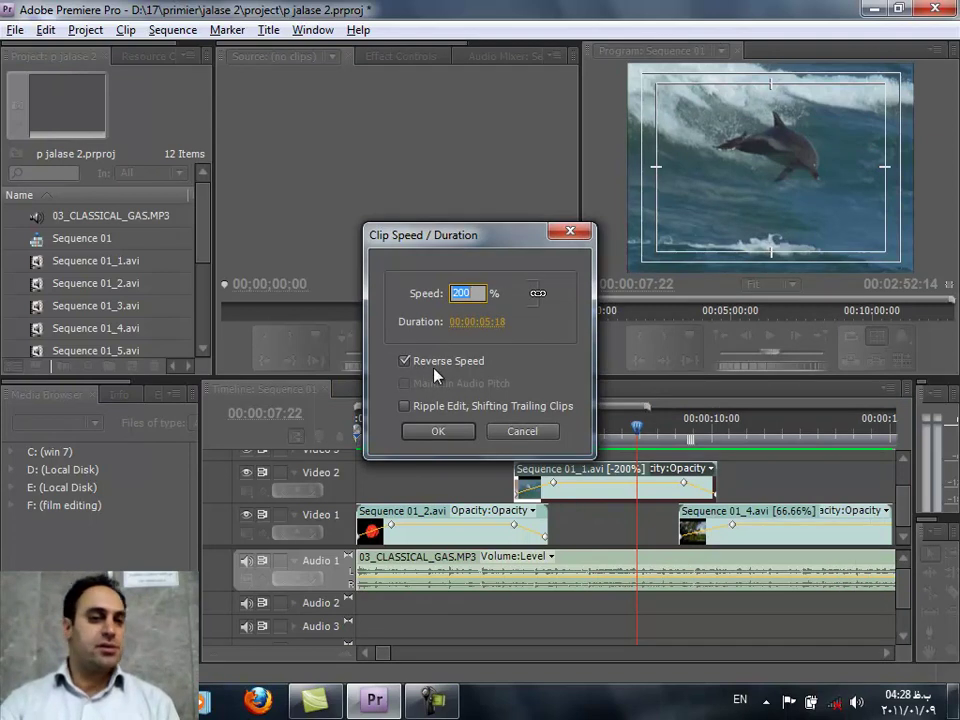
{"action": "left_click", "coordinate": [522, 432]}
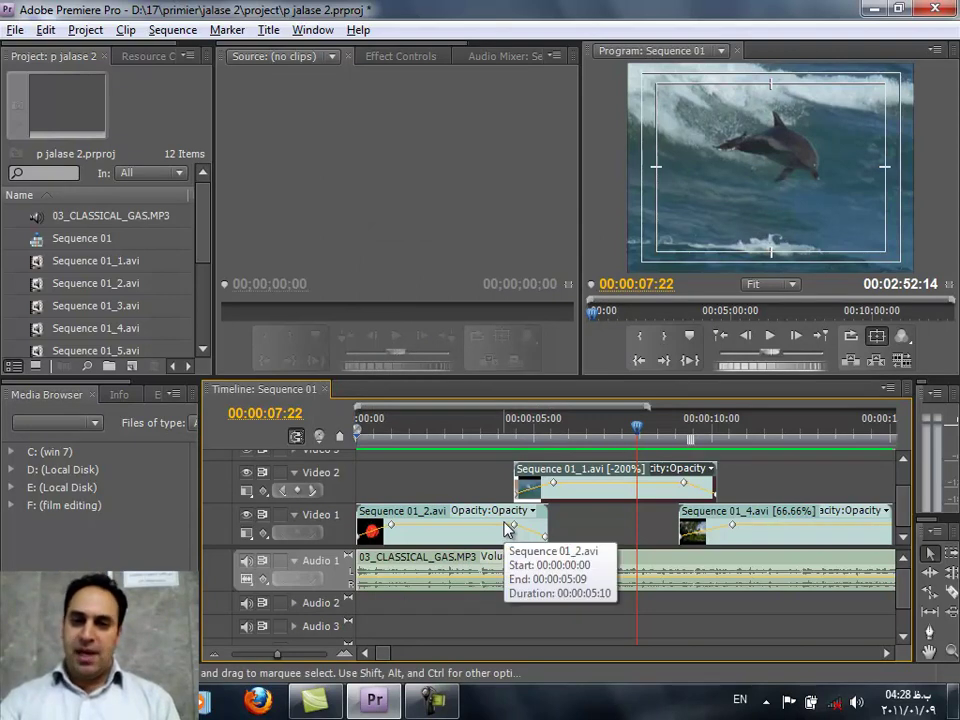
{"action": "left_click", "coordinate": [430, 700]}
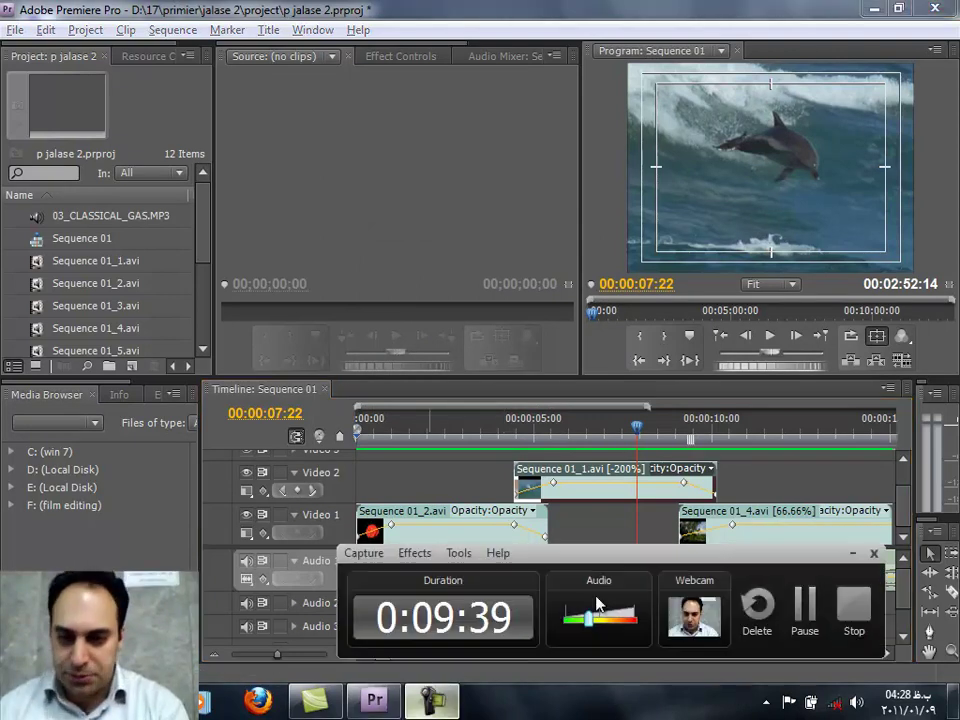